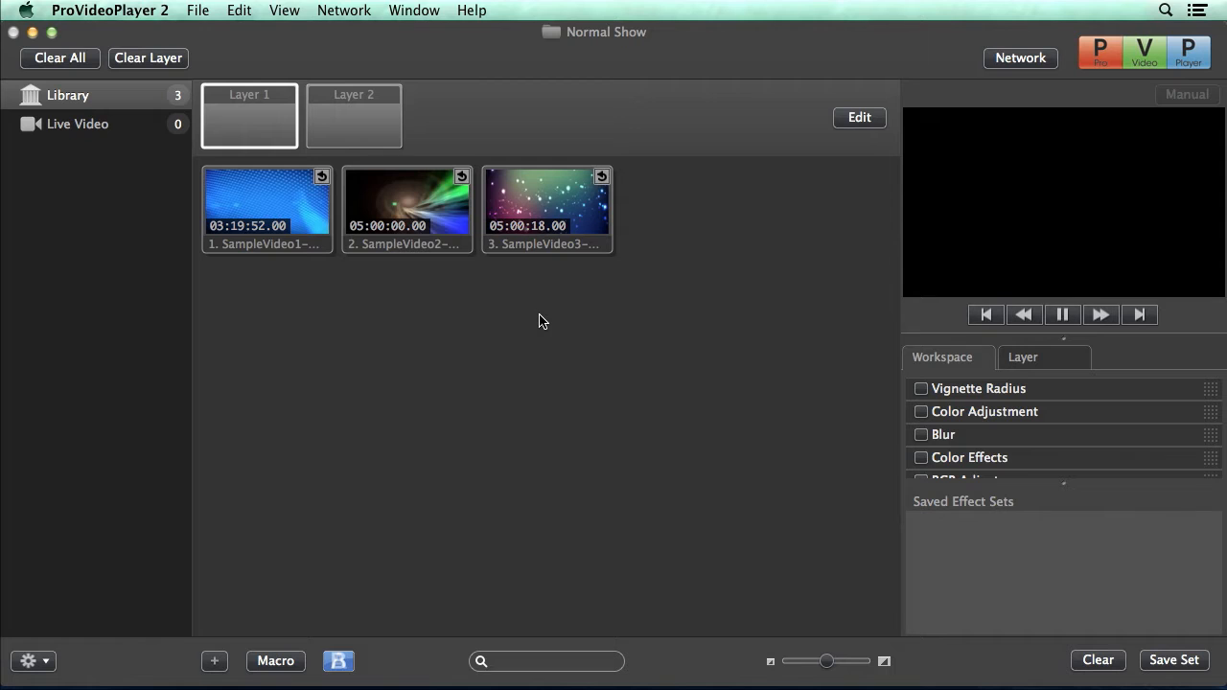
Play SampleVideo1 on Layer 1 and SampleVideo2 on Layer 2 to preview them, and clear all layers
left_click(265, 106)
left_click(292, 208)
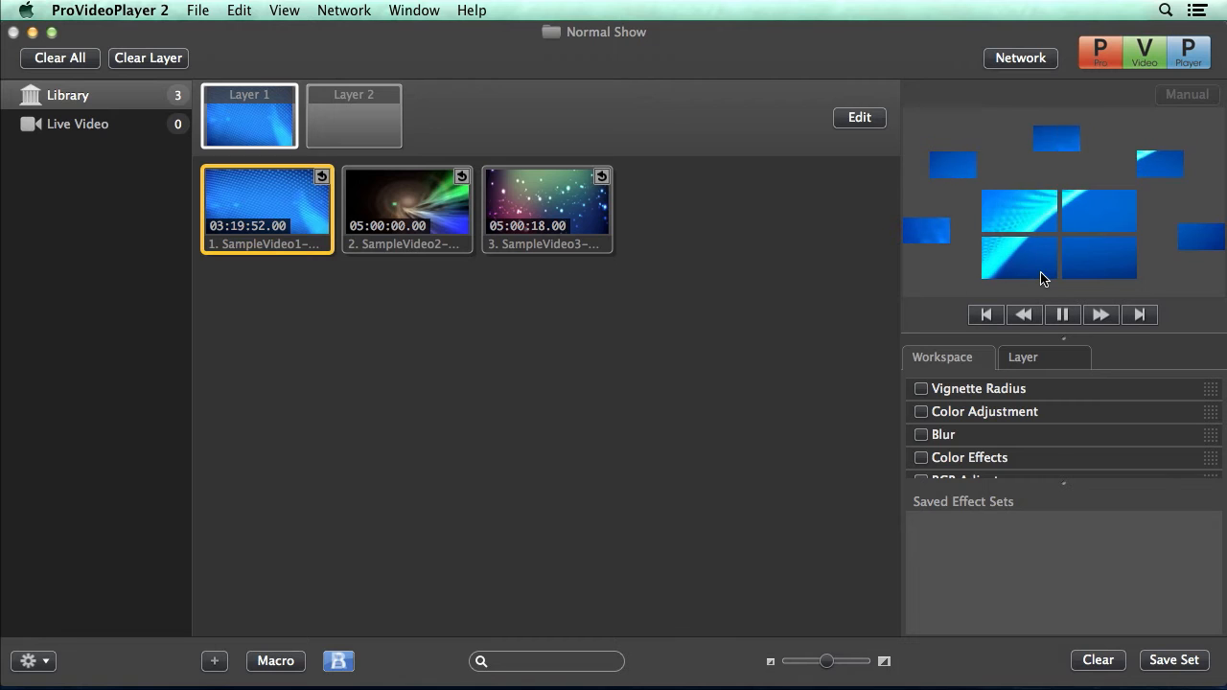
left_click(372, 126)
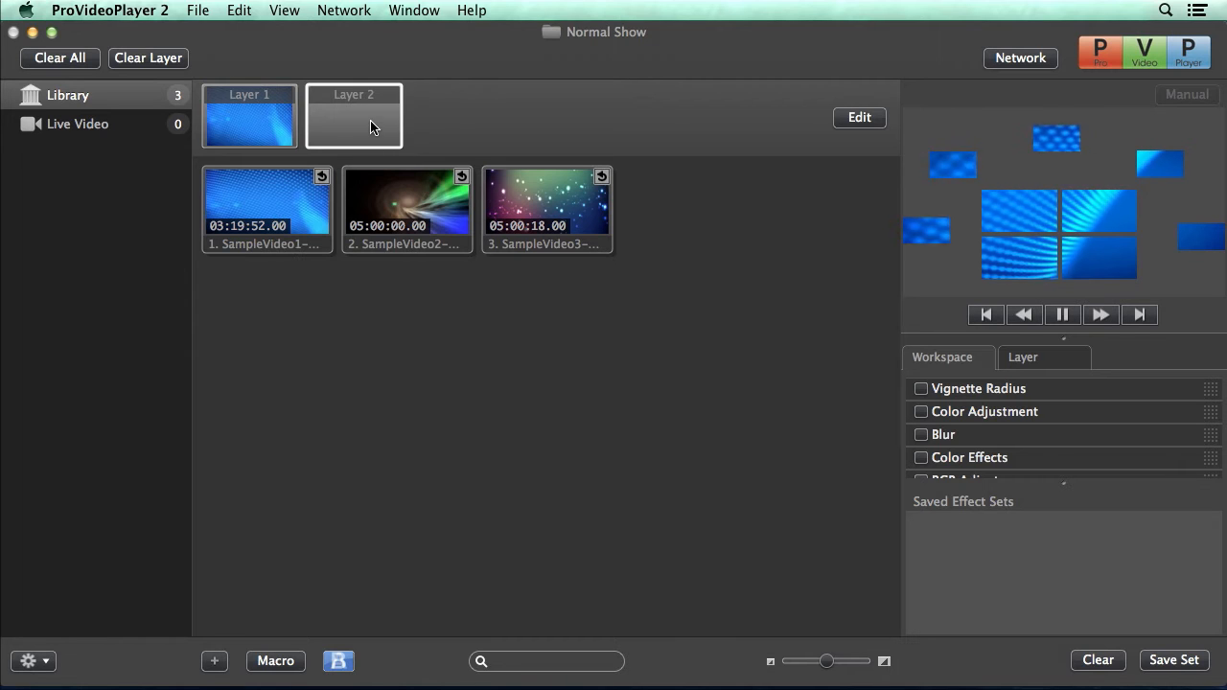
left_click(426, 223)
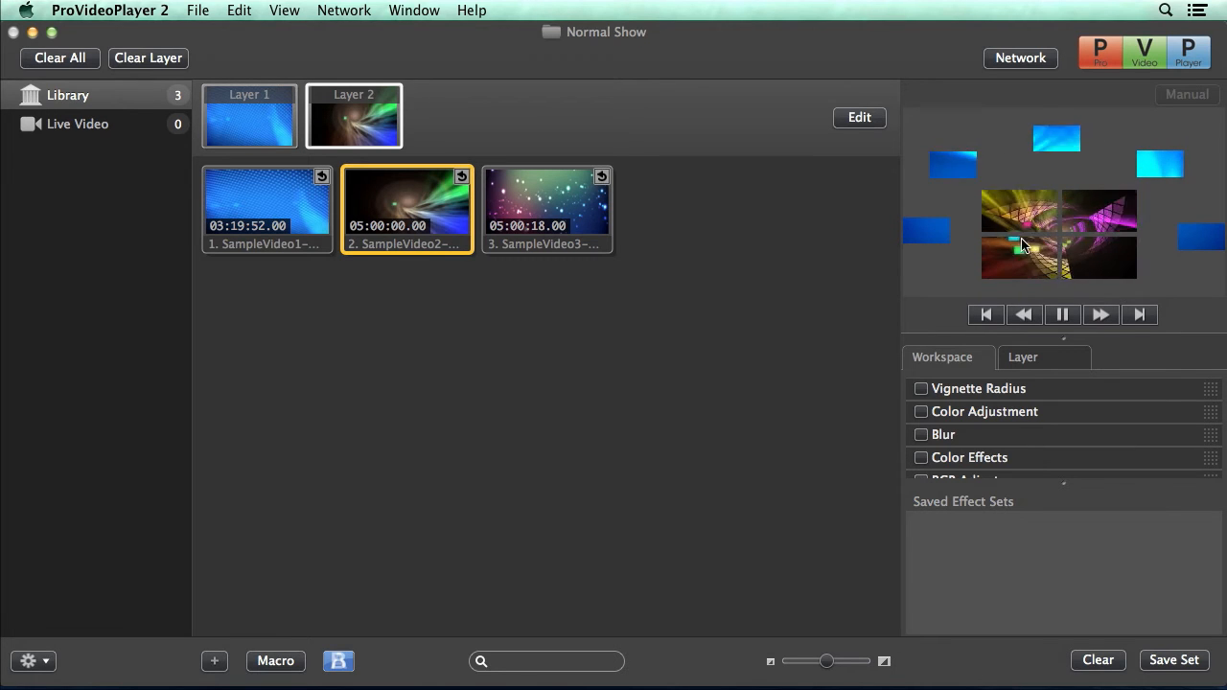
left_click(76, 60)
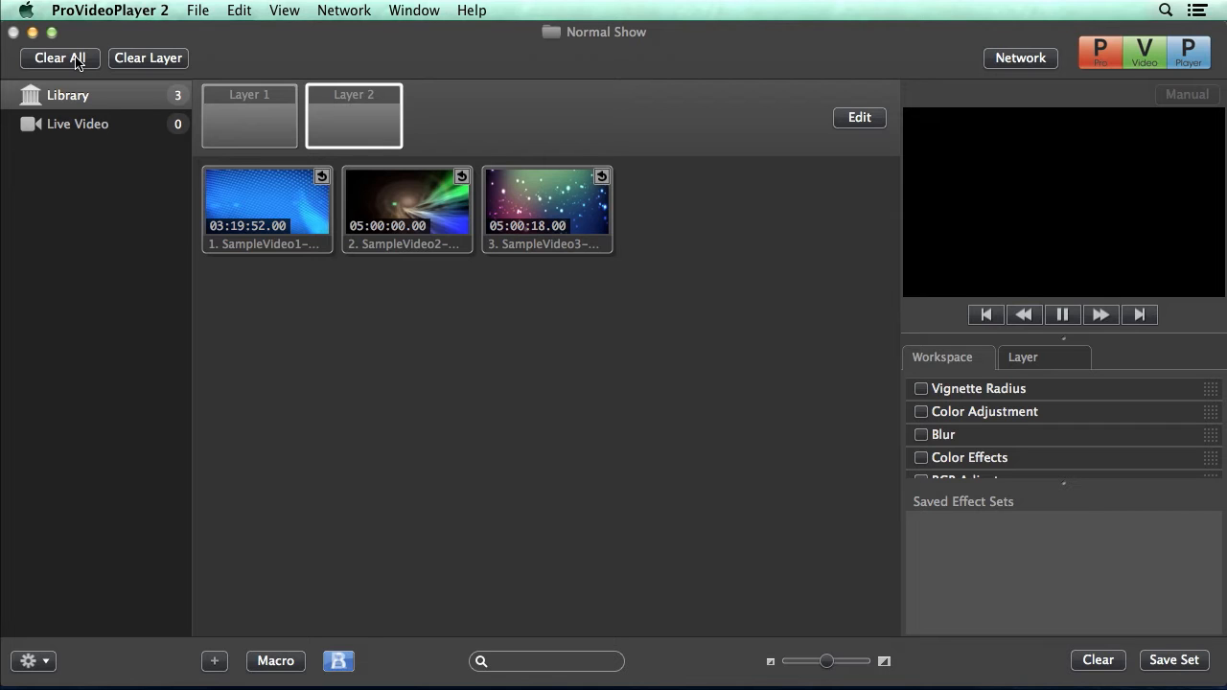
Open the layout editor and examine Layer 1's Target 1 and its ALL, WALL+Tiled and Tiled target sets
left_click(850, 120)
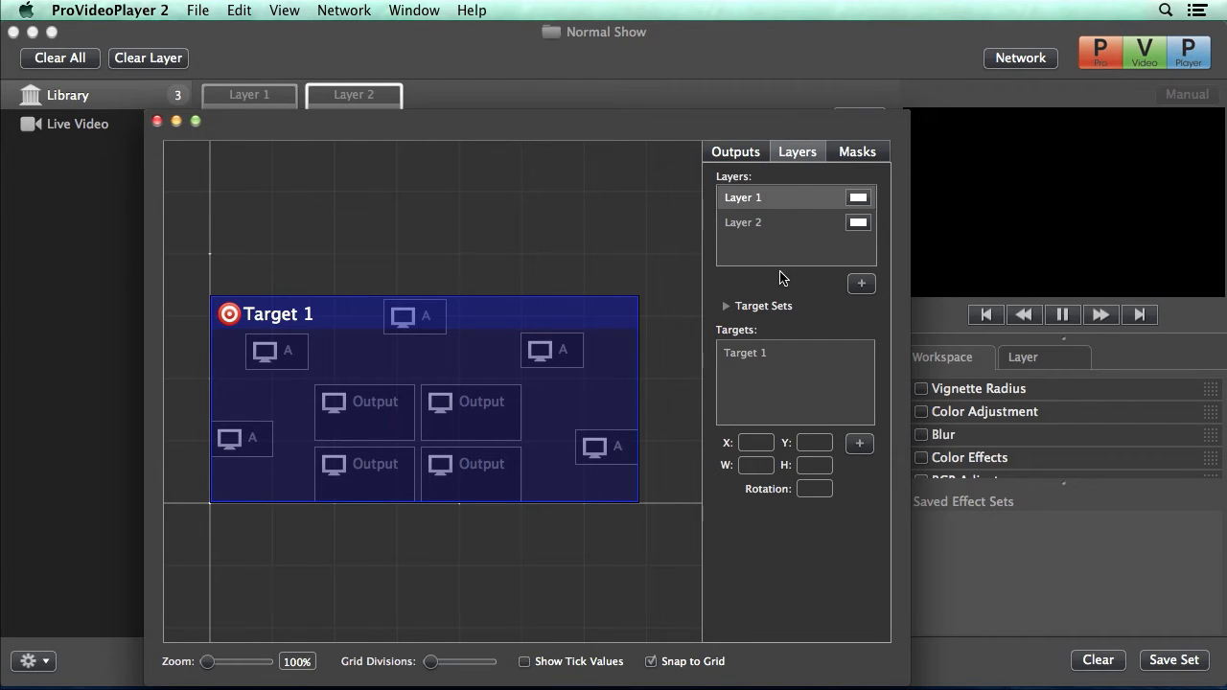
left_click(774, 198)
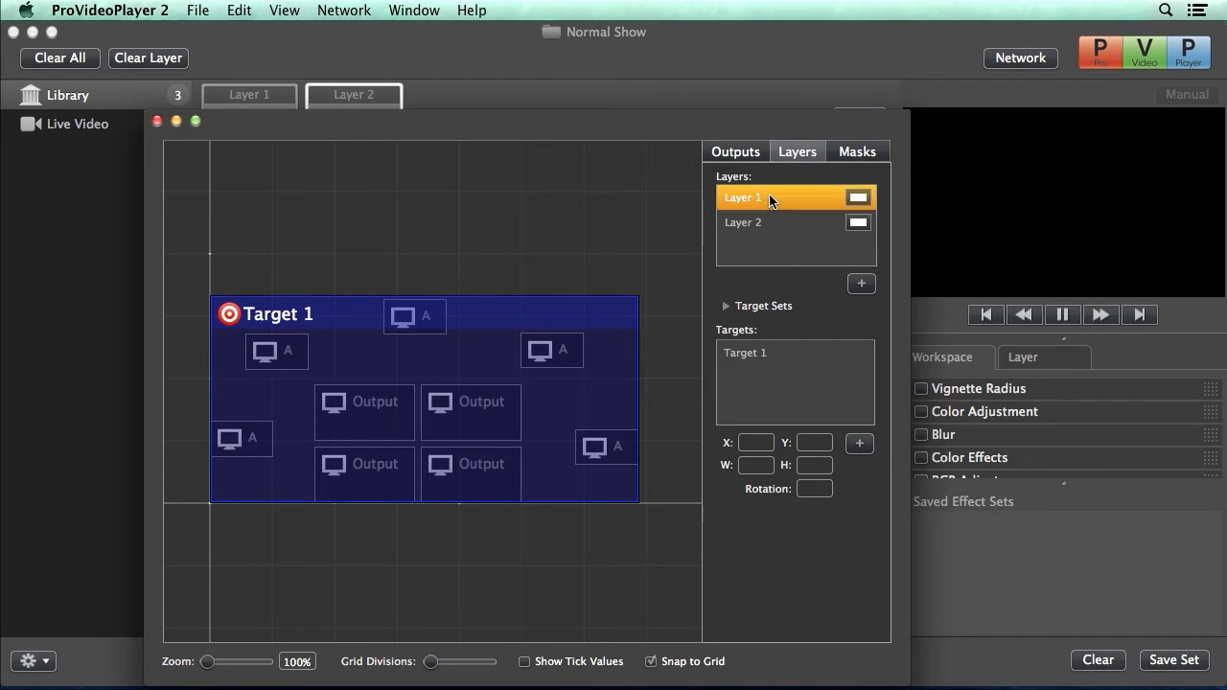
left_click(809, 361)
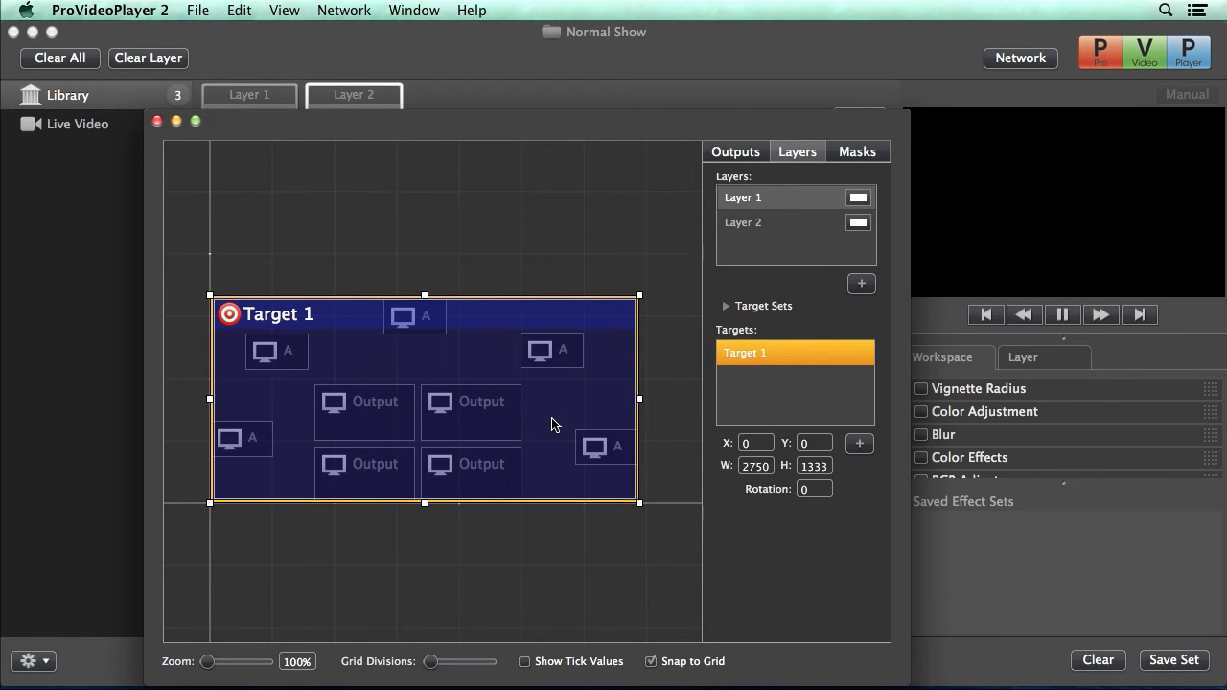
left_click(726, 307)
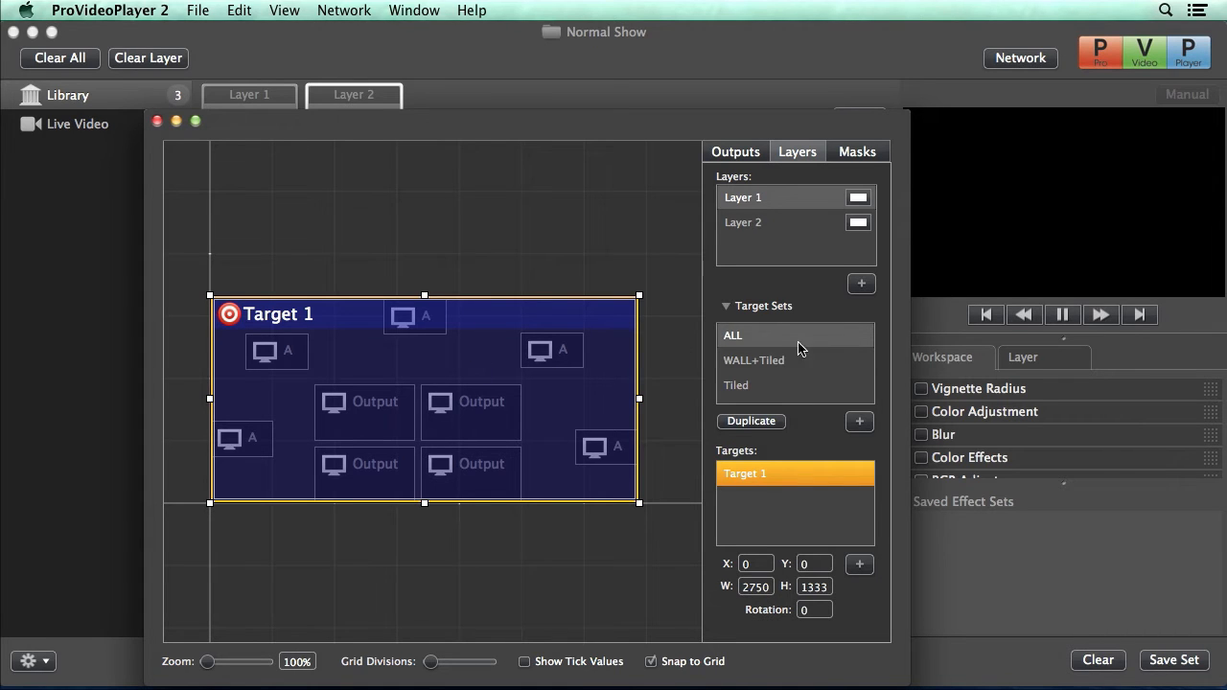
left_click(813, 362)
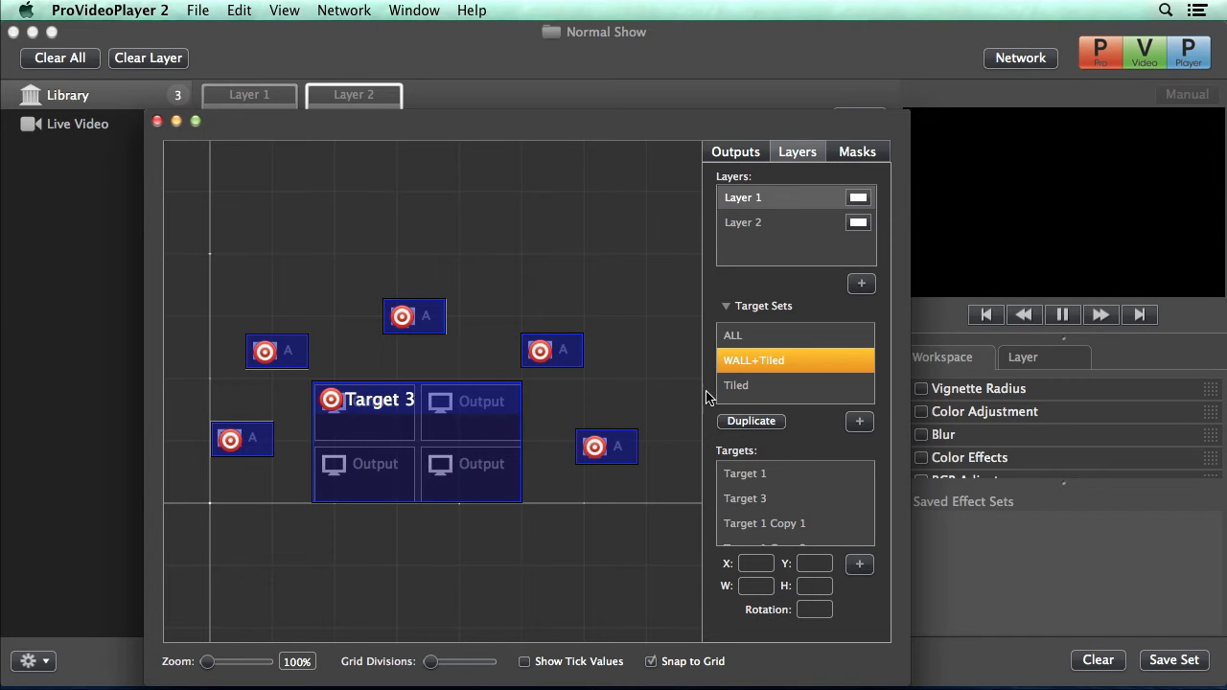
left_click(772, 393)
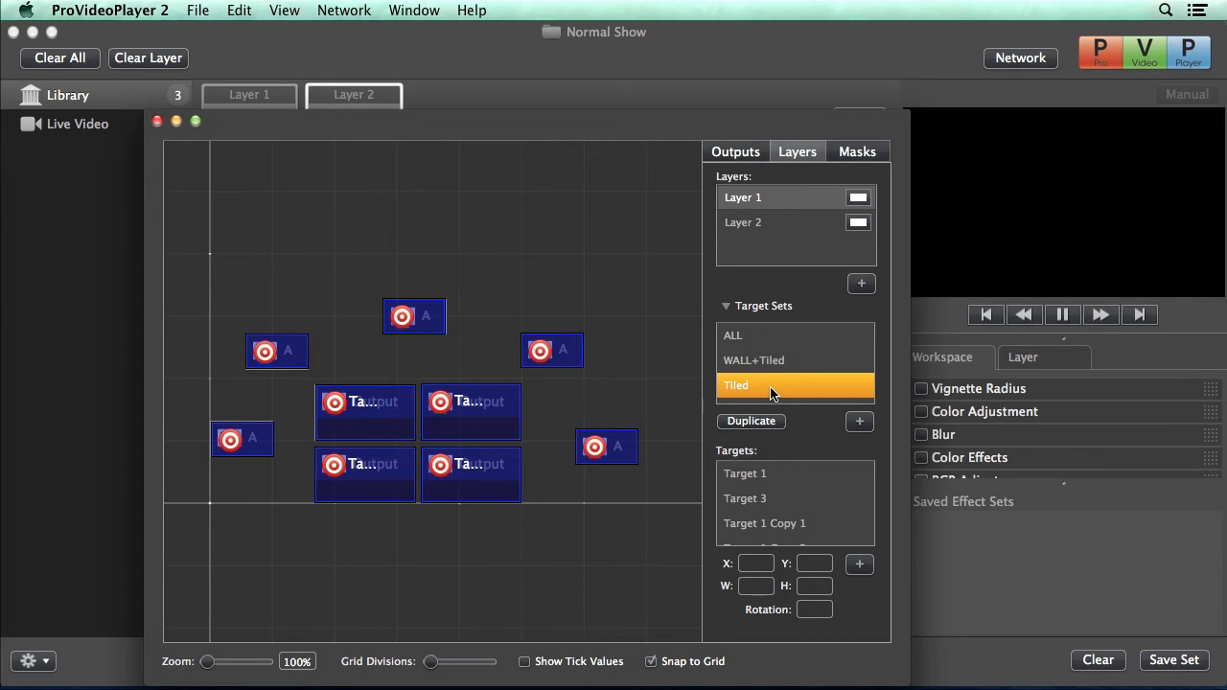
Examine Layer 2's All and TILED target sets, and close the layout editor
left_click(776, 230)
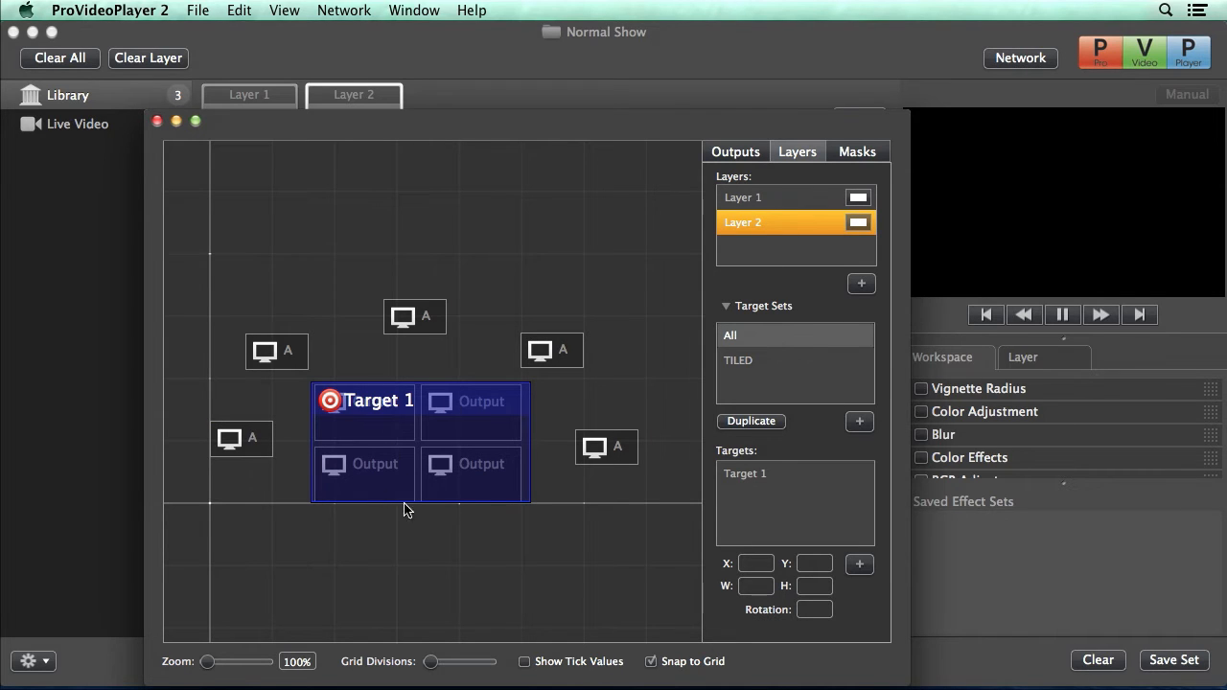
left_click(790, 362)
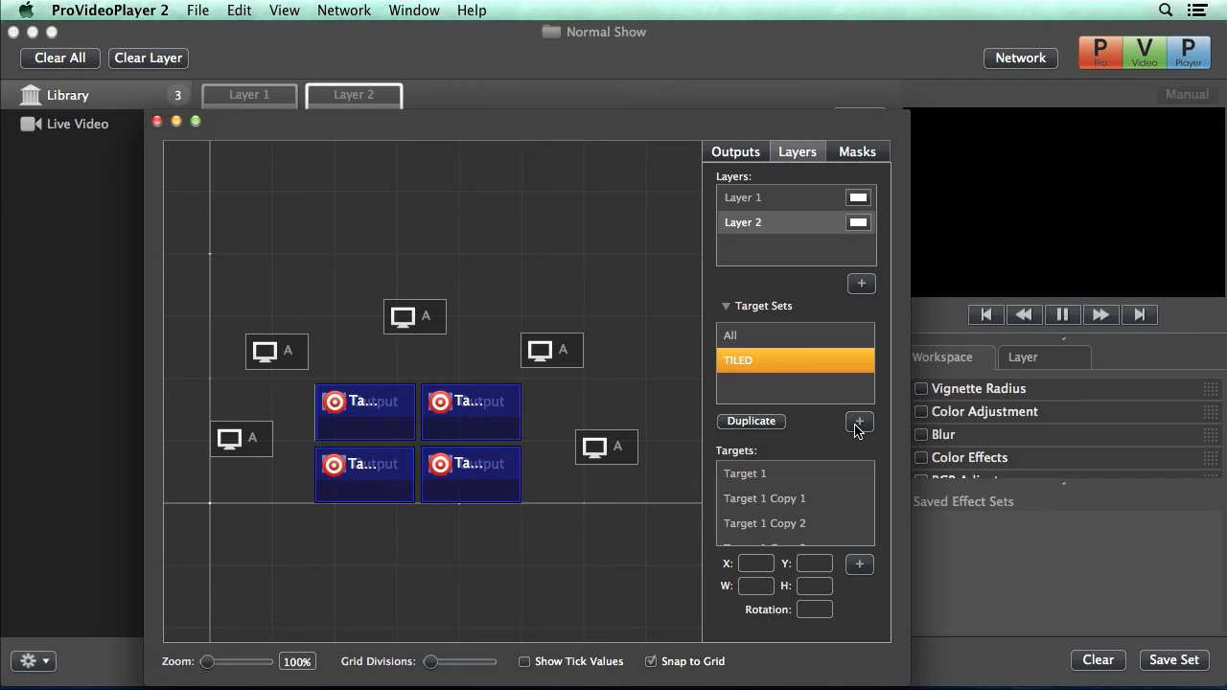
left_click(158, 121)
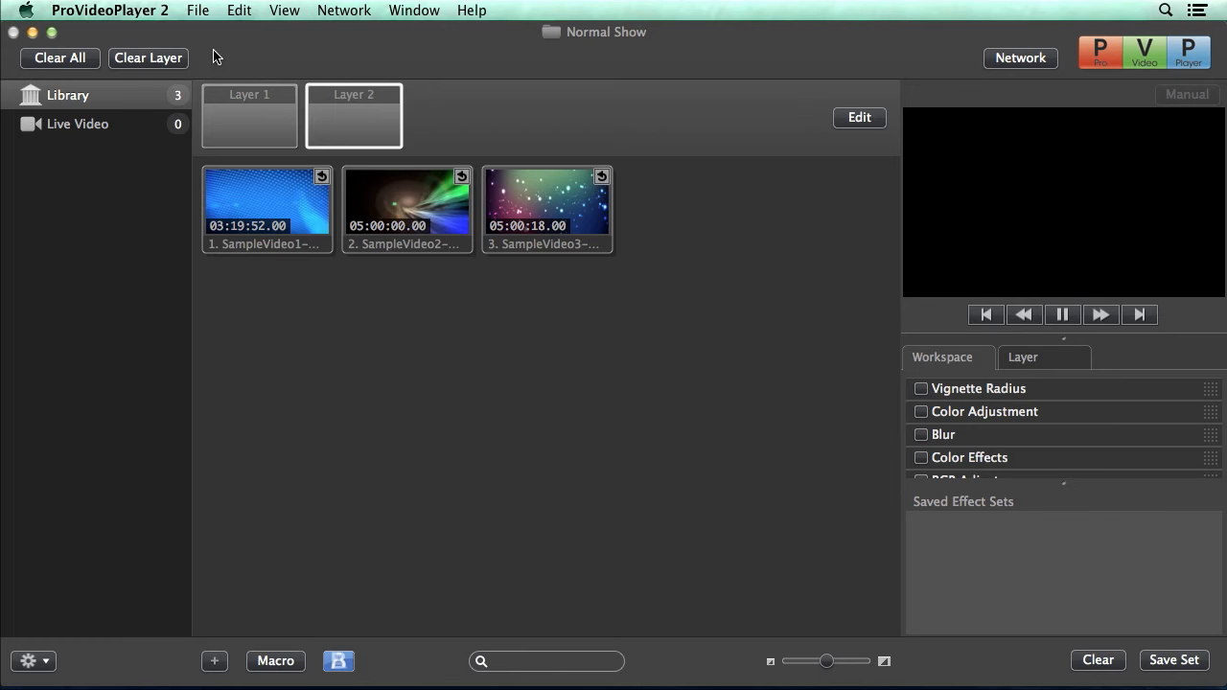
Show the Look button and create a look named Spanned
left_click(283, 9)
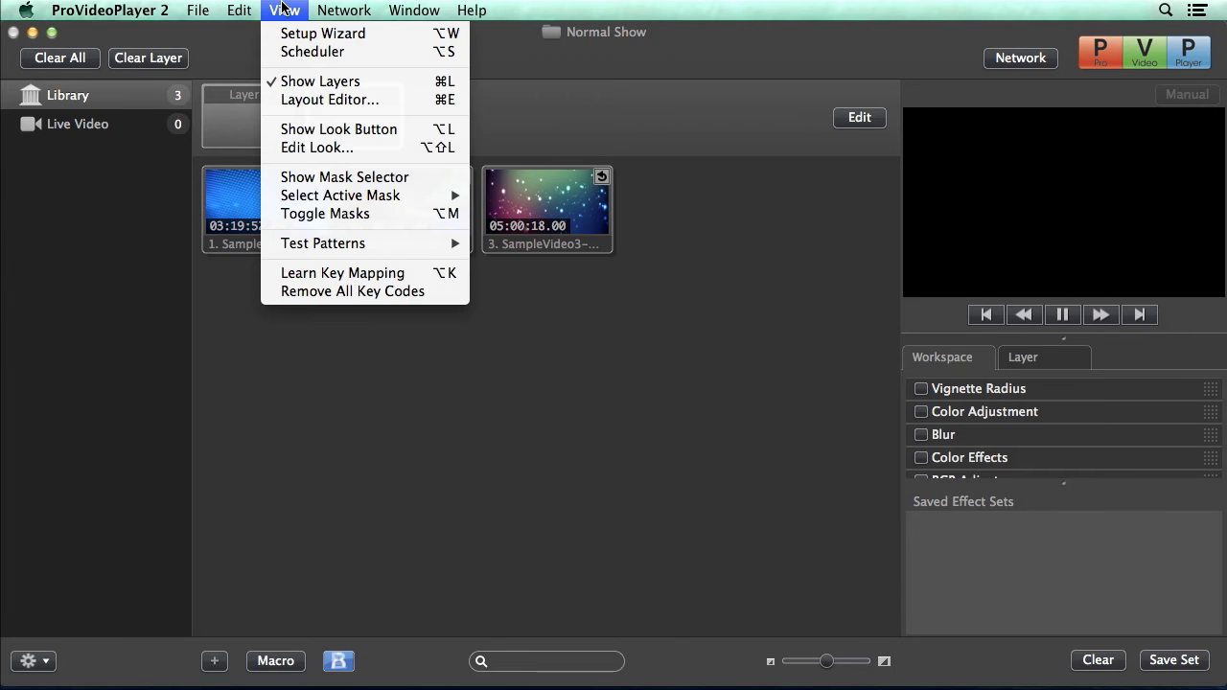
left_click(339, 130)
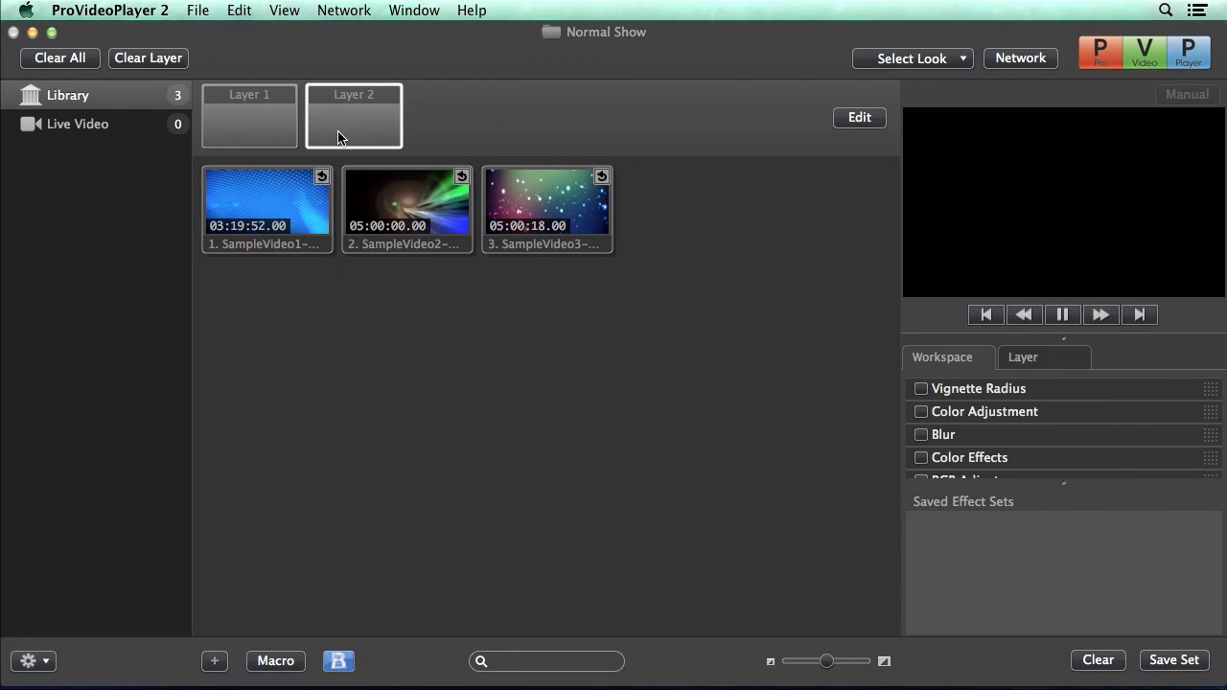
left_click(965, 60)
left_click(955, 96)
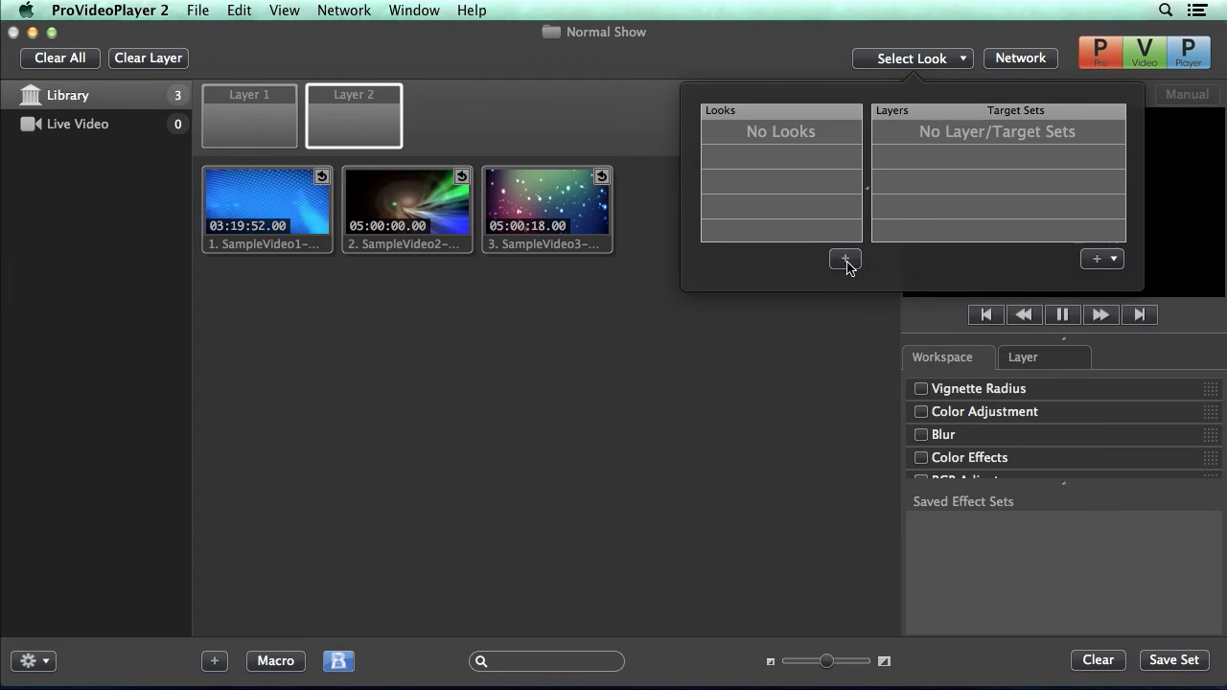
left_click(845, 260)
type("Spanned")
key("Return")
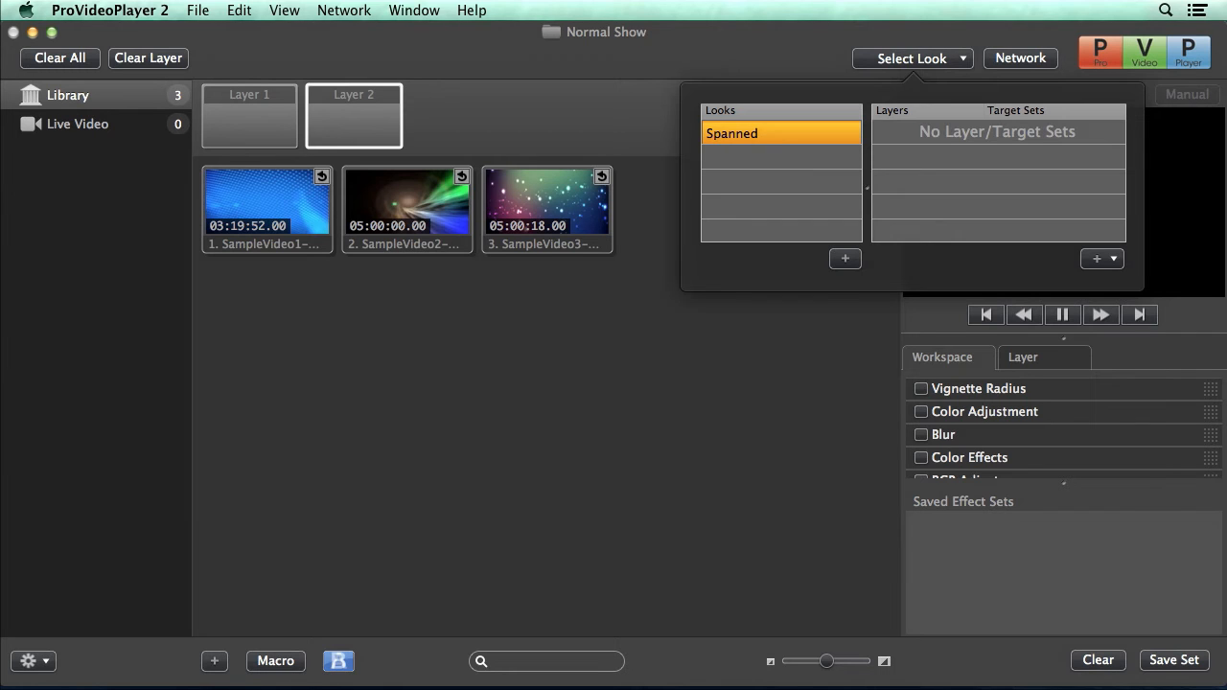
Add Layer 1 with the ALL target set and Layer 2 with the All target set to the Spanned look
left_click(1112, 261)
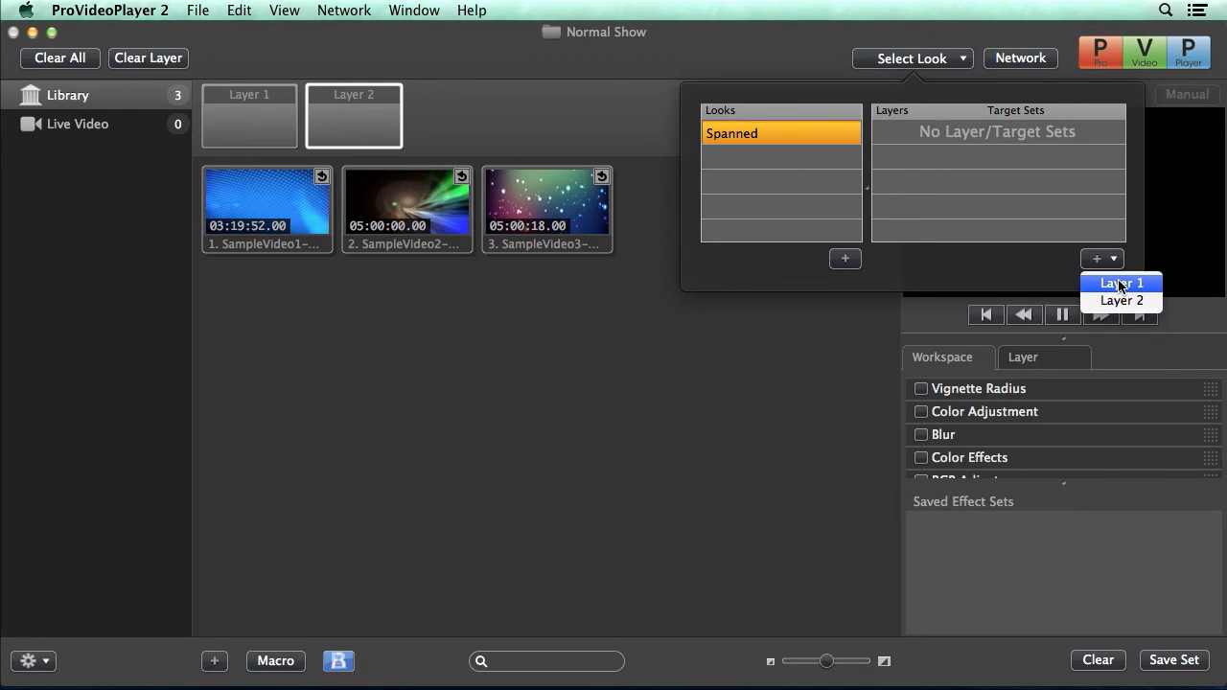
left_click(1119, 277)
left_click(1071, 135)
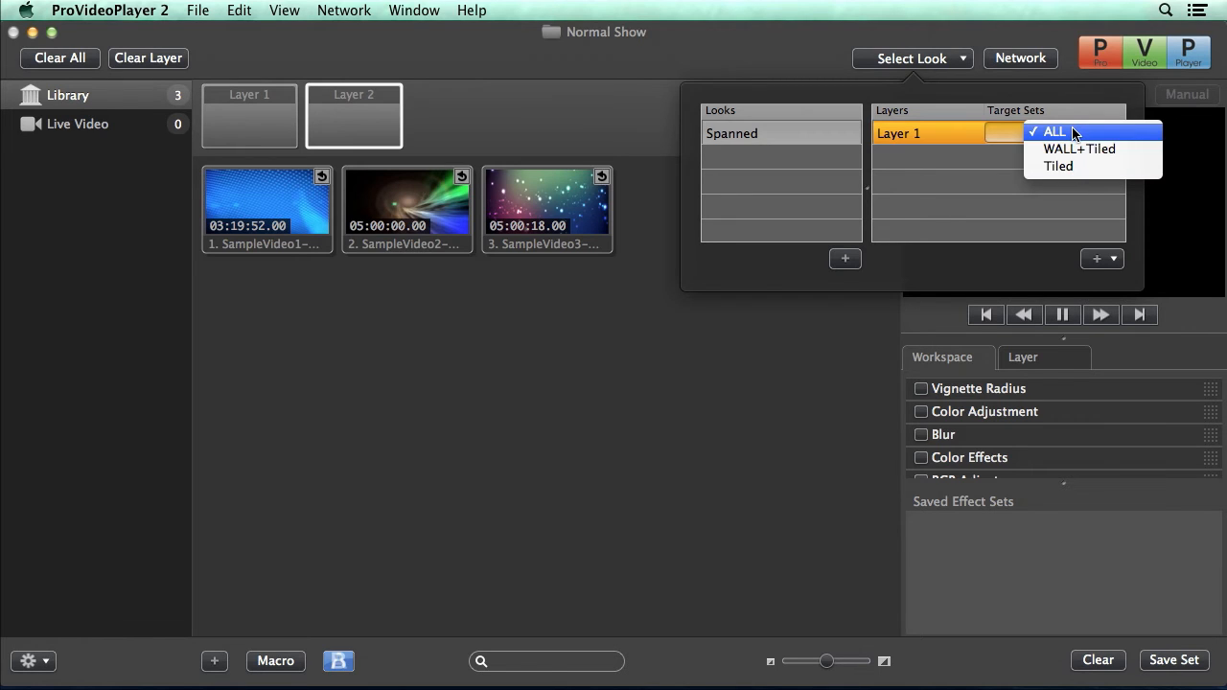
left_click(1073, 133)
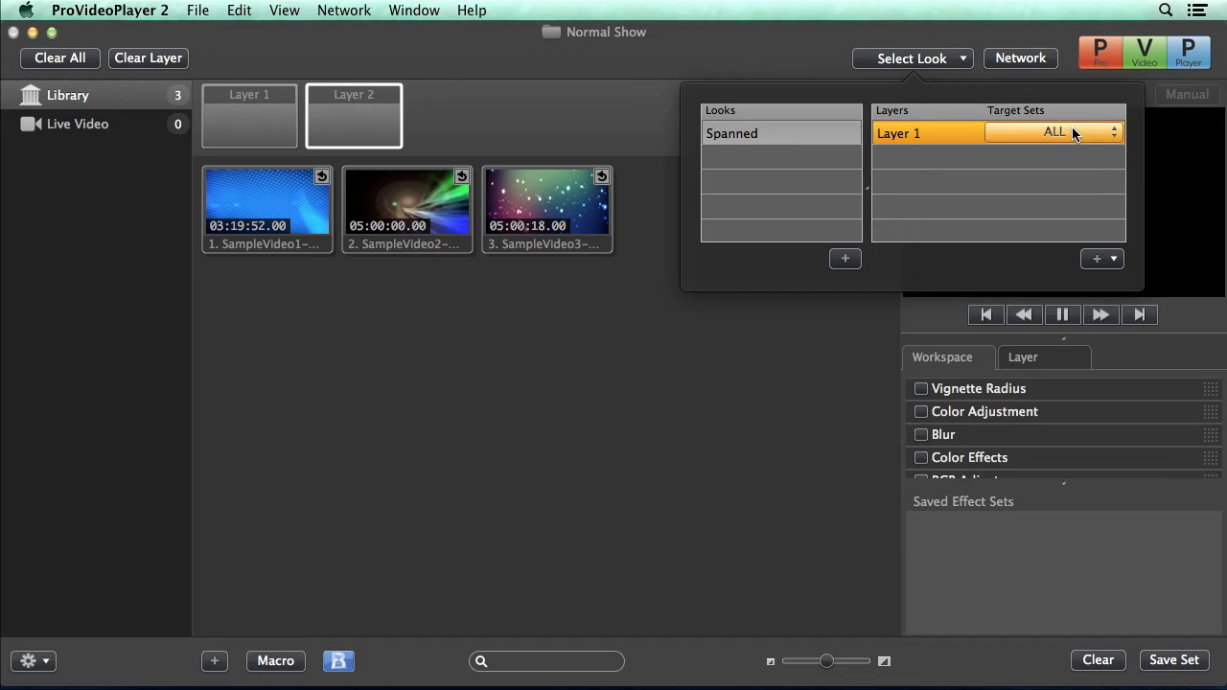
left_click(1114, 260)
left_click(1119, 300)
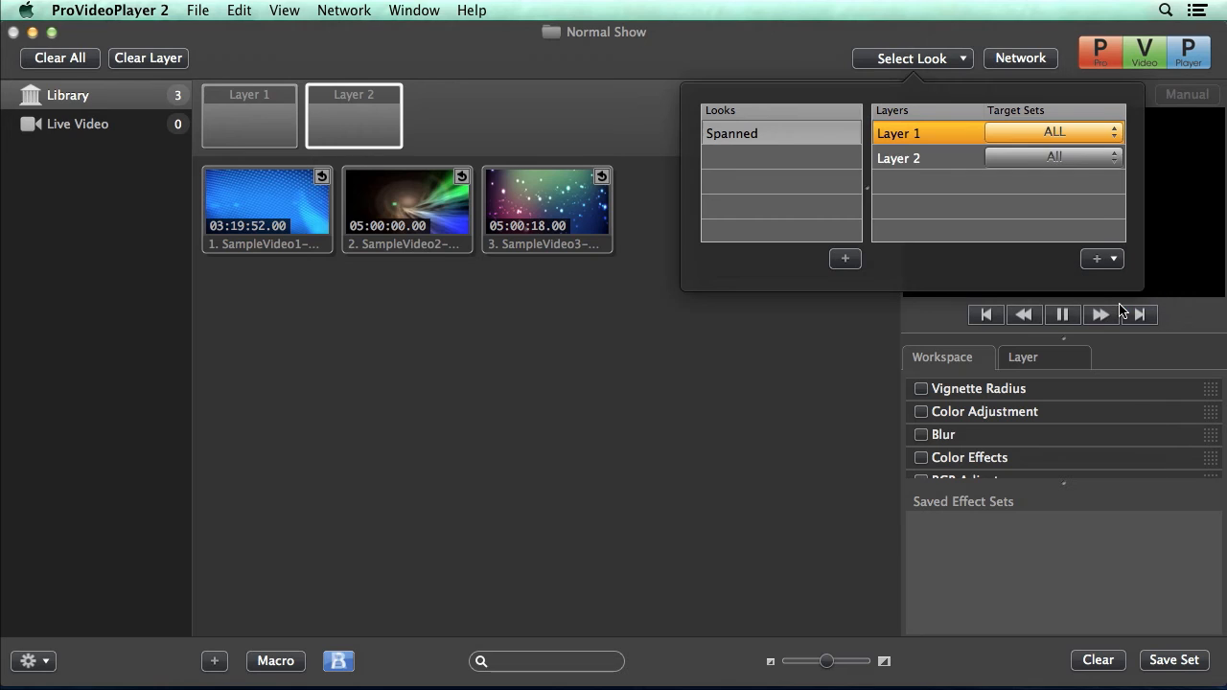
left_click(1081, 159)
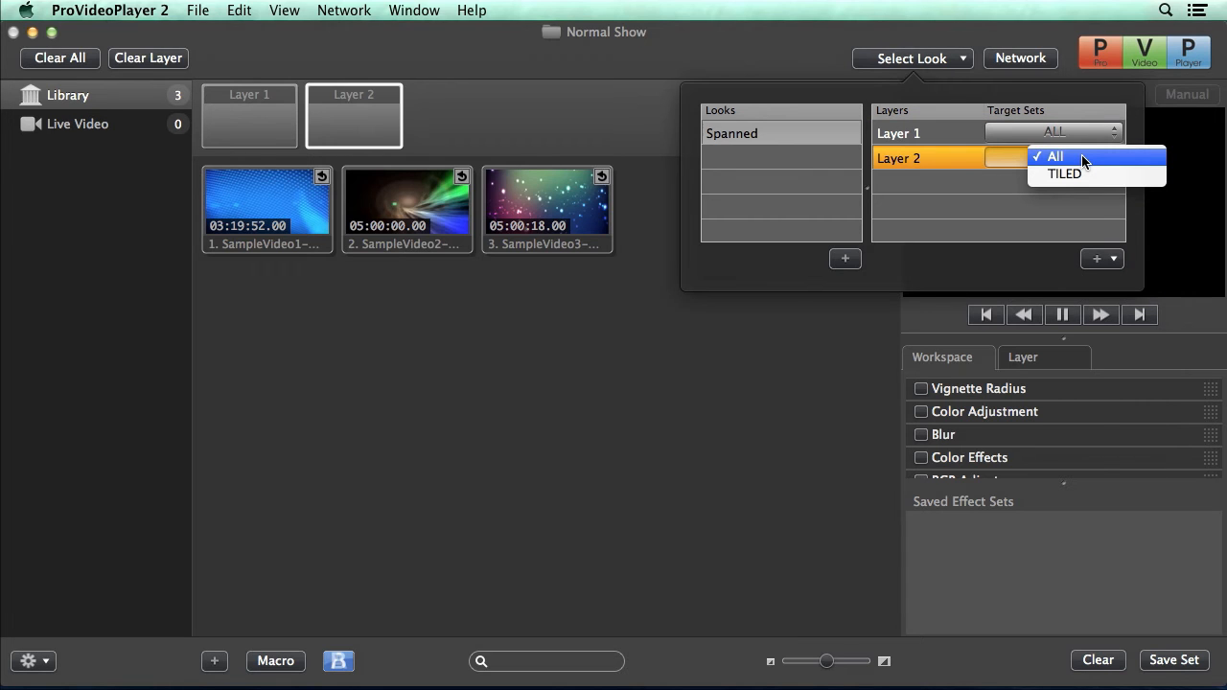
left_click(948, 197)
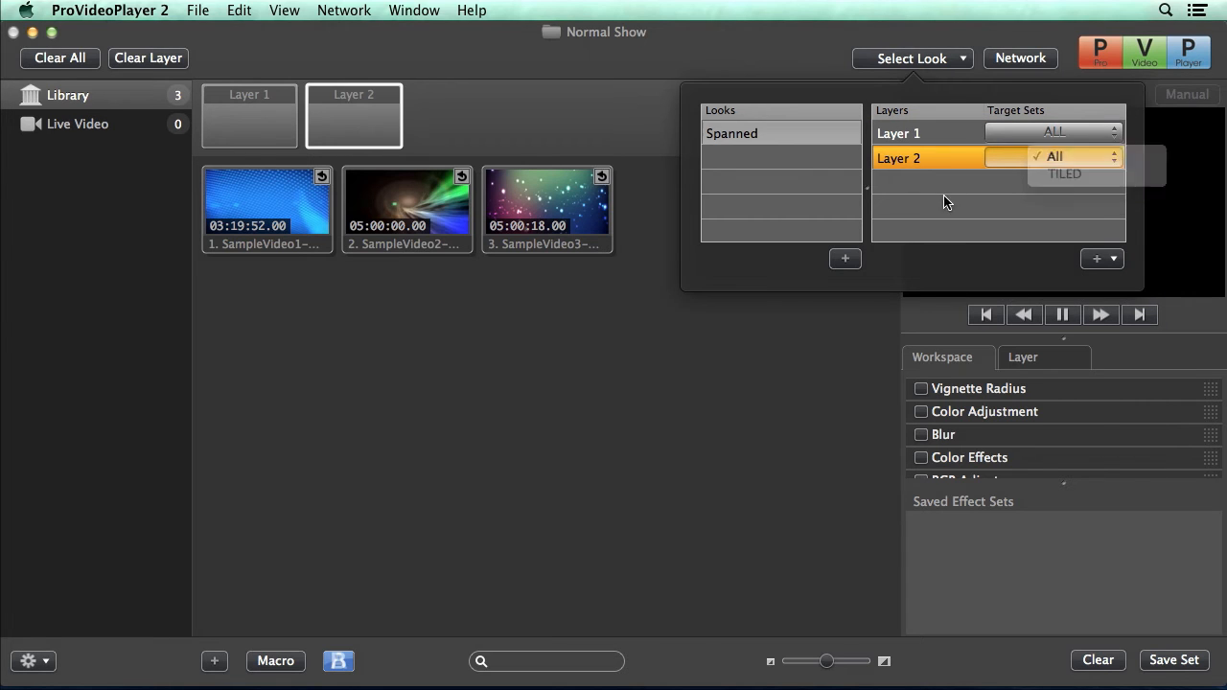
Create a second look and name it Tiled
left_click(847, 259)
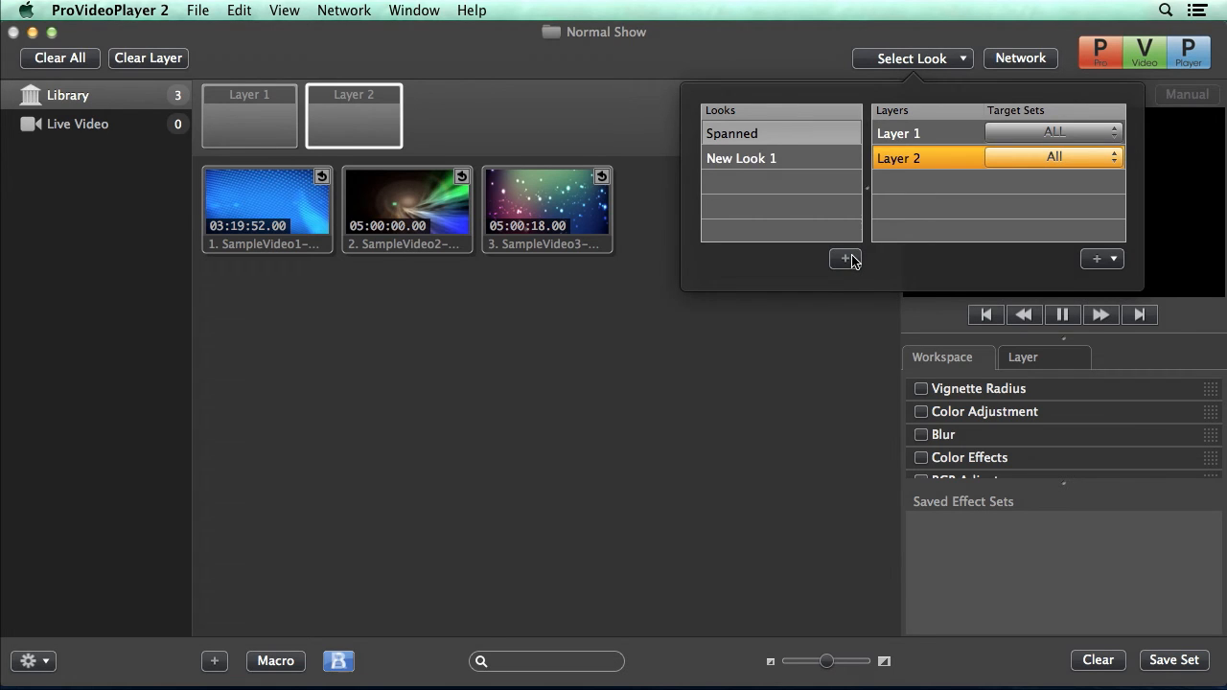
left_click(777, 160)
left_click(764, 160)
type("Tiled")
key("Return")
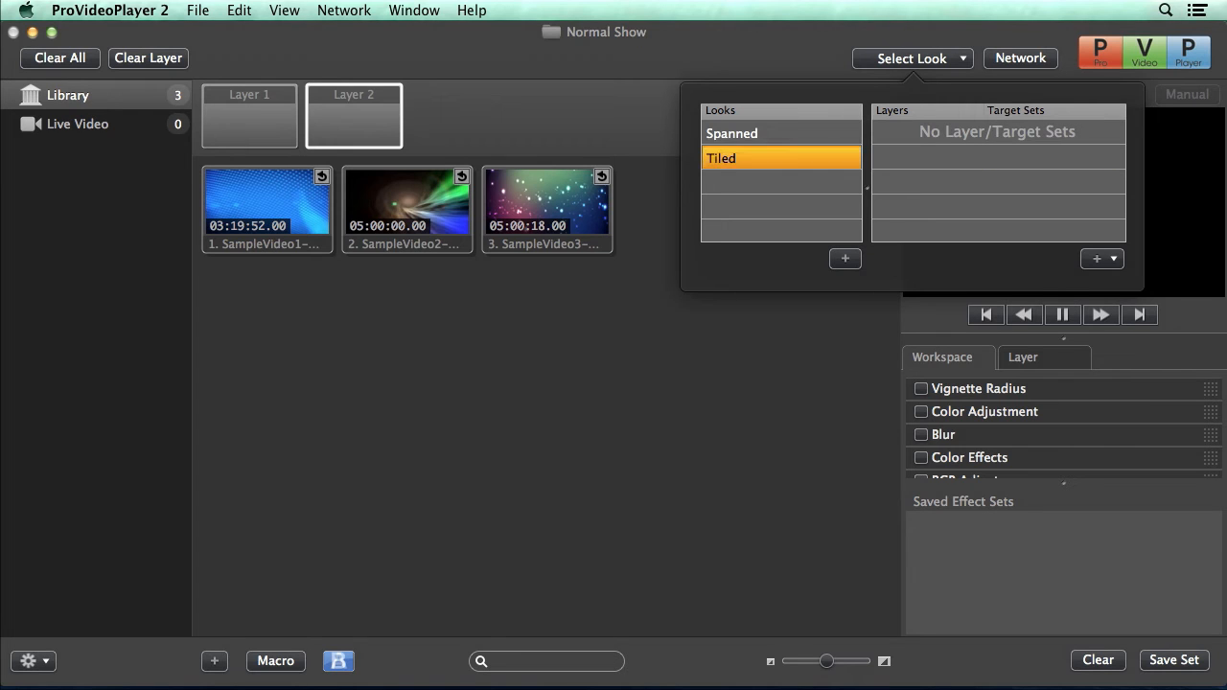
Add Layer 1 with the Tiled target set and Layer 2 with the TILED target set to the Tiled look
left_click(1113, 259)
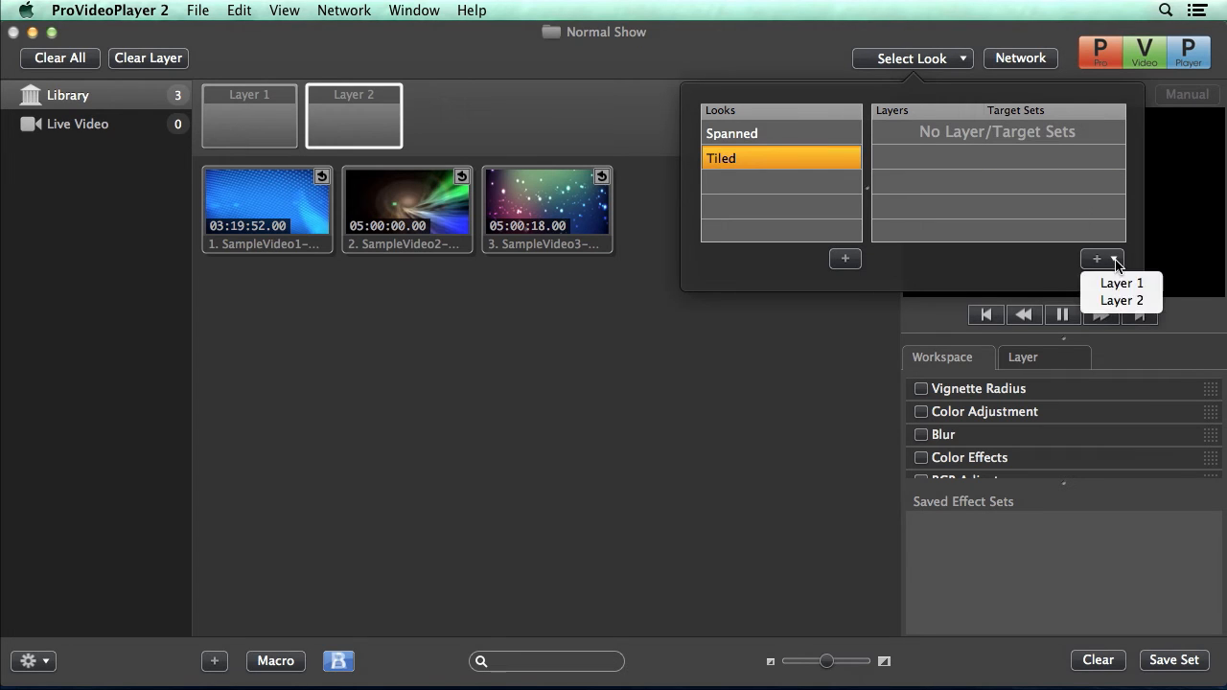
left_click(1121, 277)
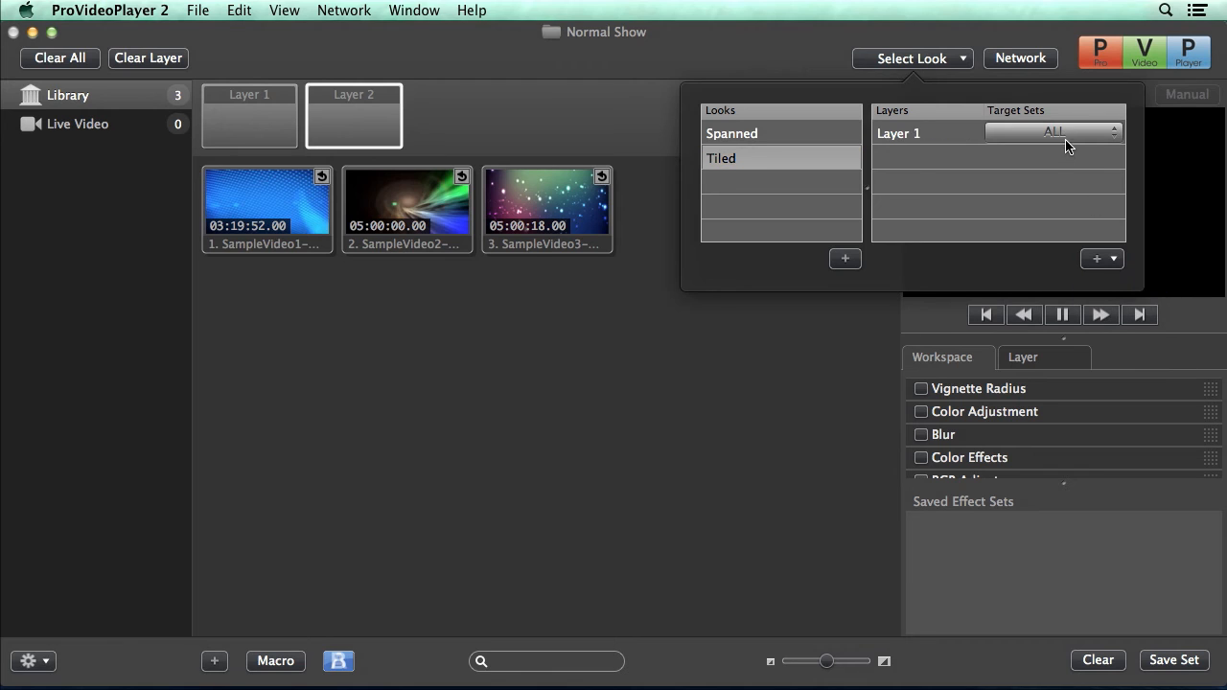
left_click(1066, 139)
left_click(1068, 168)
left_click(1115, 262)
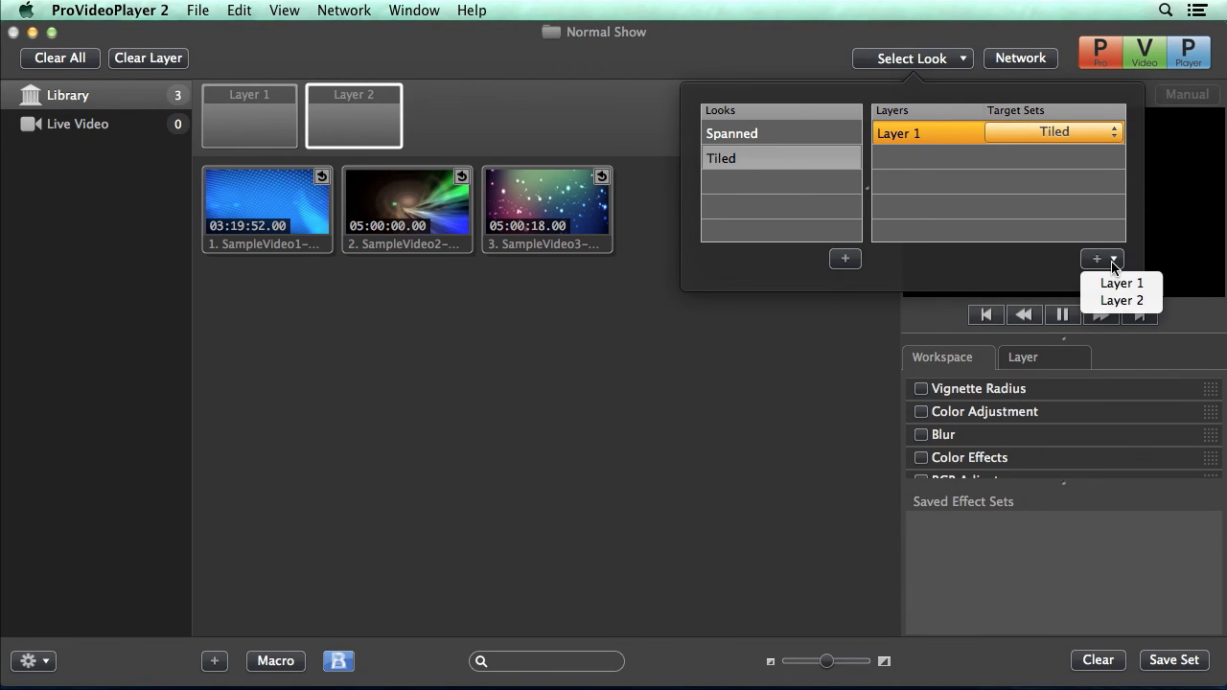
left_click(1119, 301)
left_click(1054, 158)
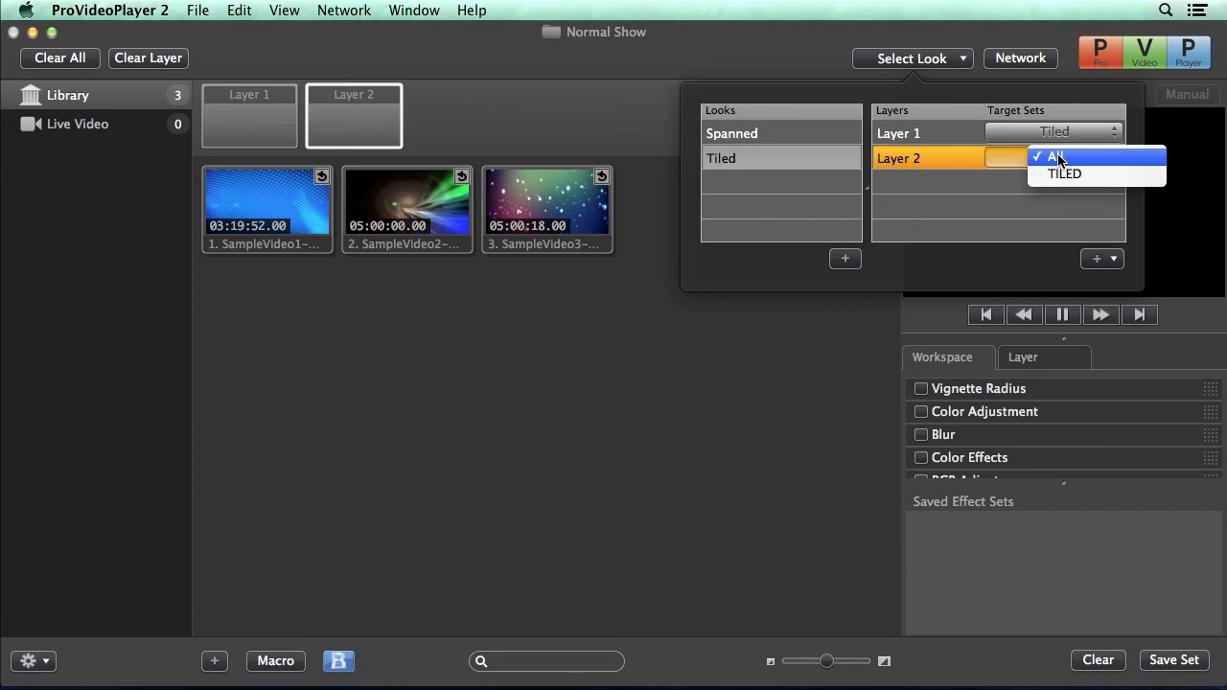
left_click(1060, 170)
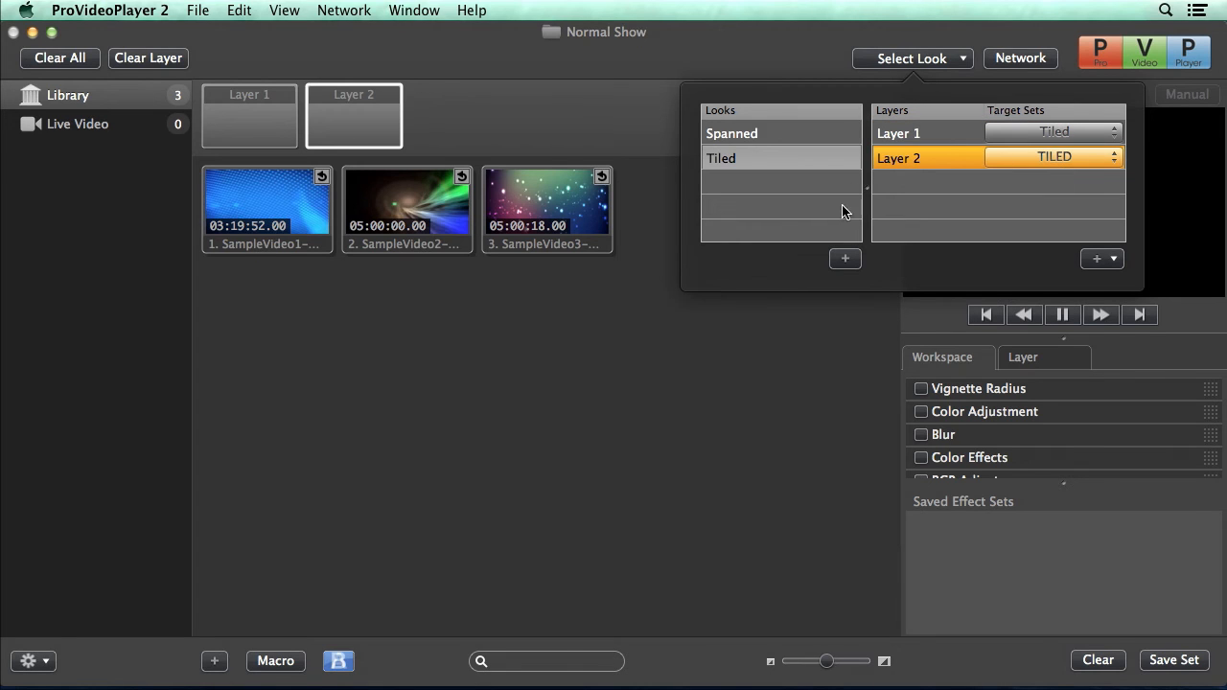
Create a third look and name it Spanned+
left_click(844, 259)
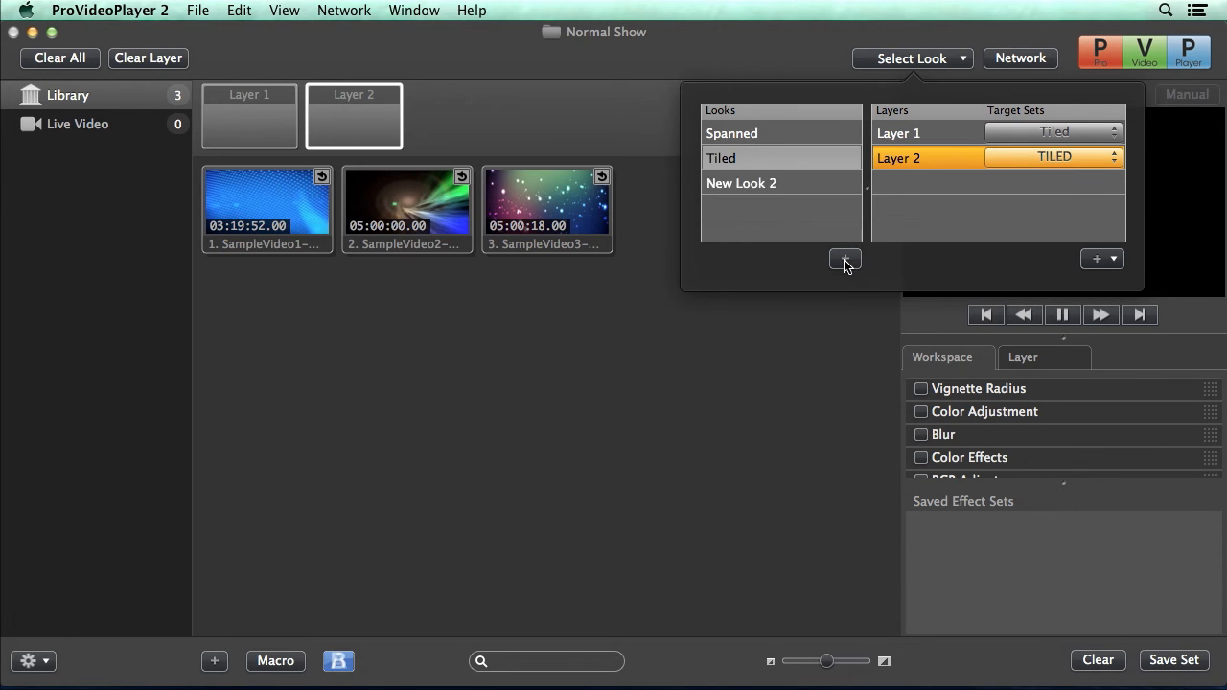
left_click(782, 186)
left_click(782, 186)
type("P")
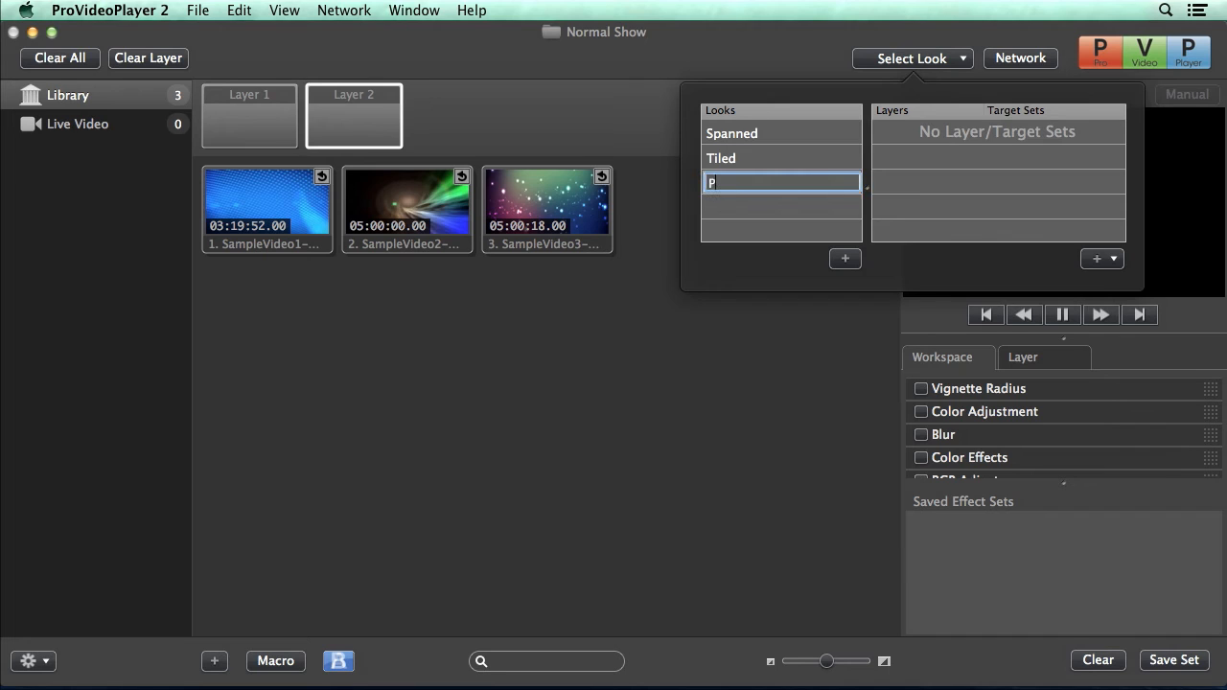
type("panned+")
Add Layer 1 to the Spanned+ look and assign it the WALL+Tiled target set
left_click(1112, 260)
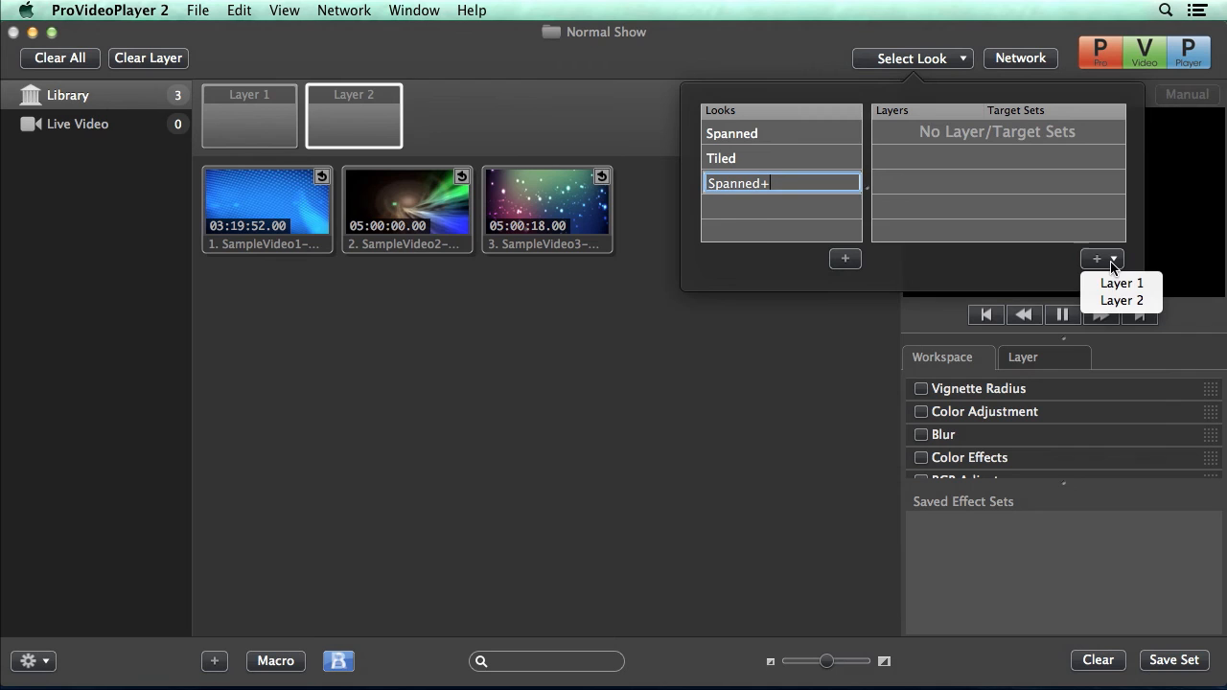
left_click(1117, 283)
left_click(1053, 132)
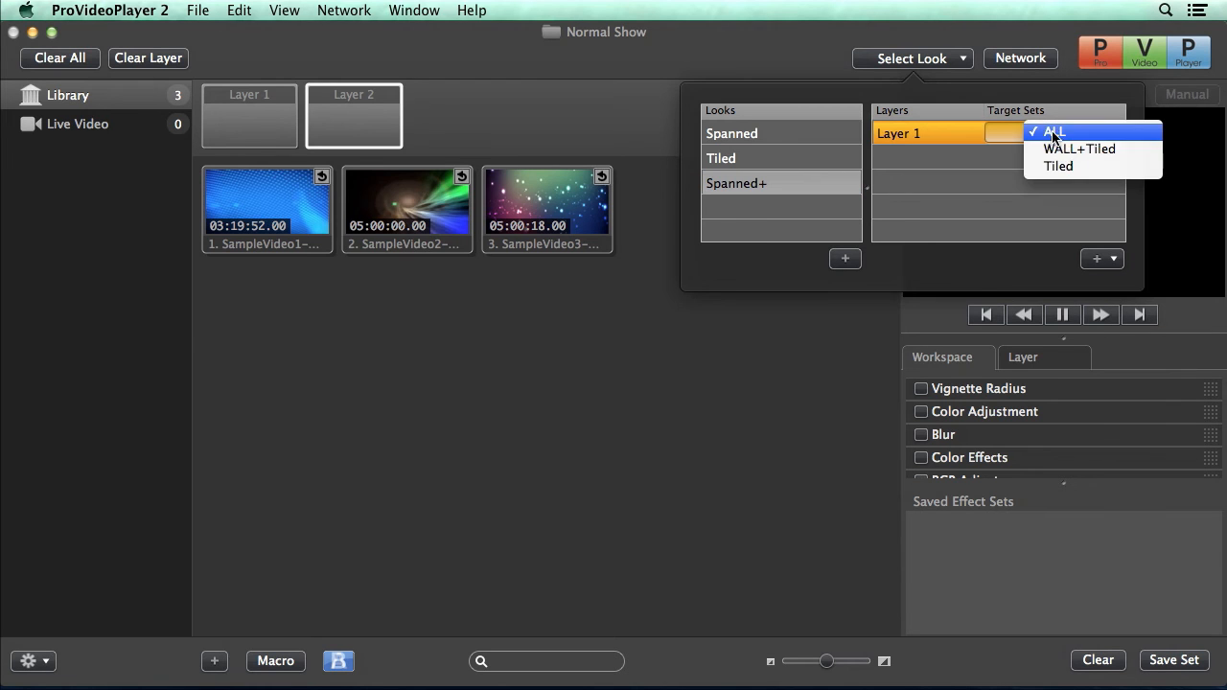
left_click(1074, 151)
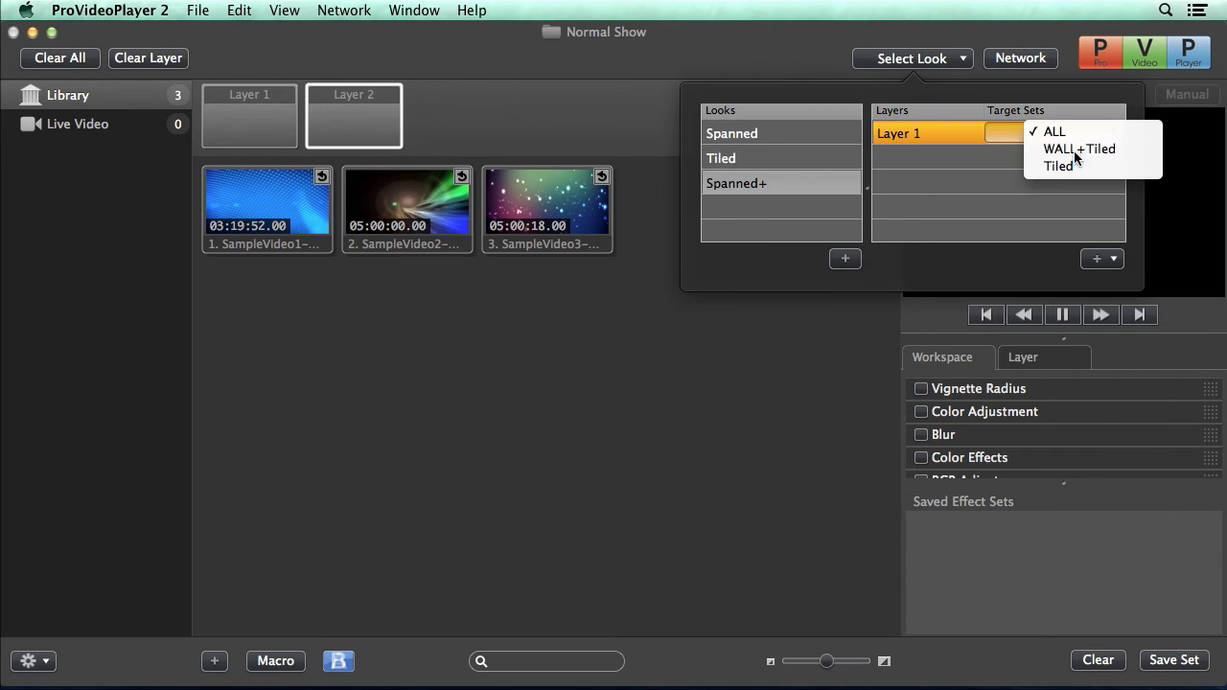
Add Layer 2 to the Spanned+ look and close the look manager
left_click(1112, 260)
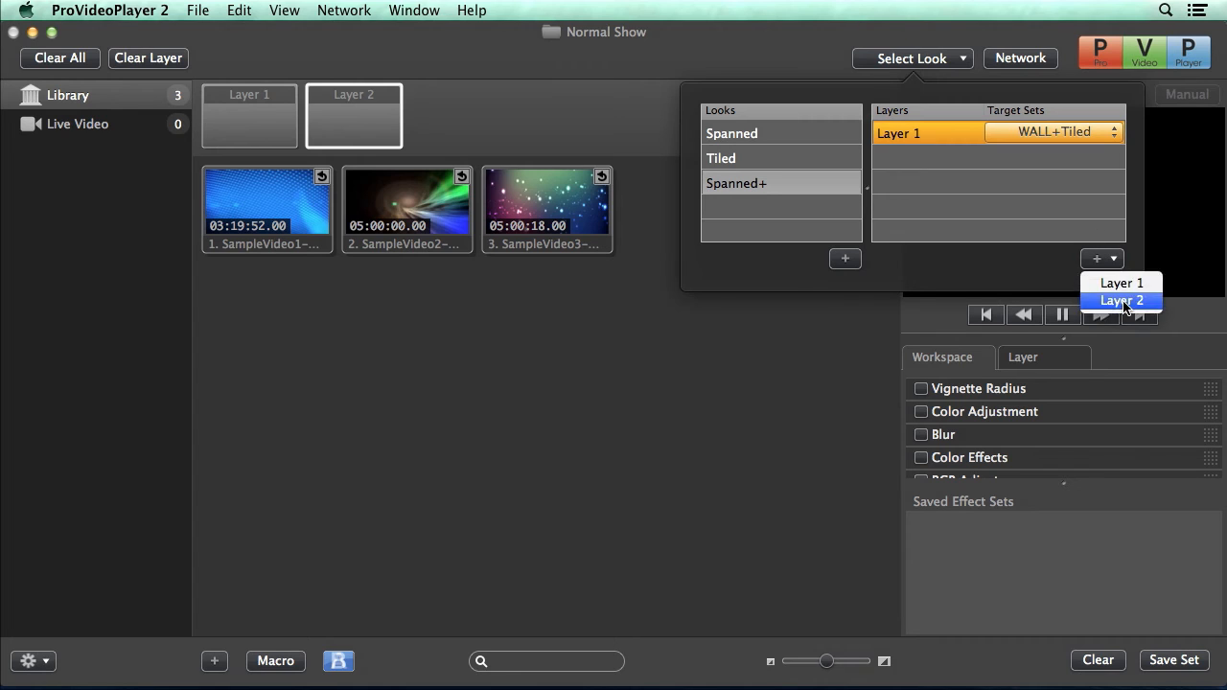
left_click(1120, 300)
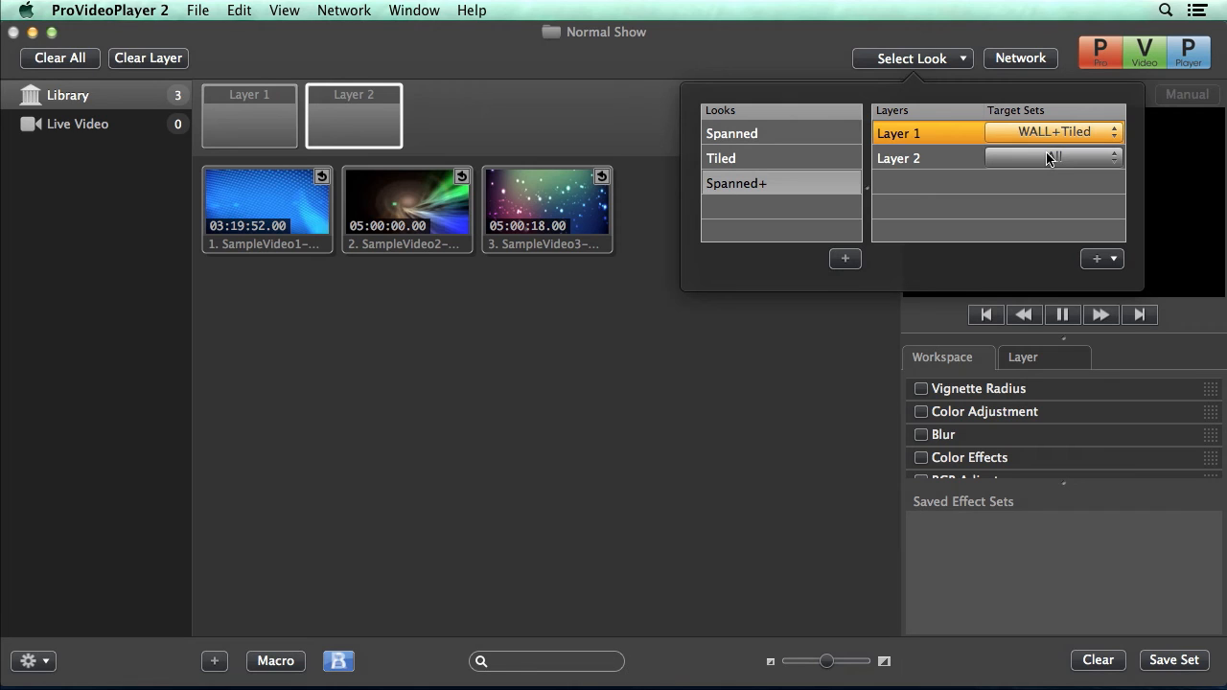
left_click(813, 62)
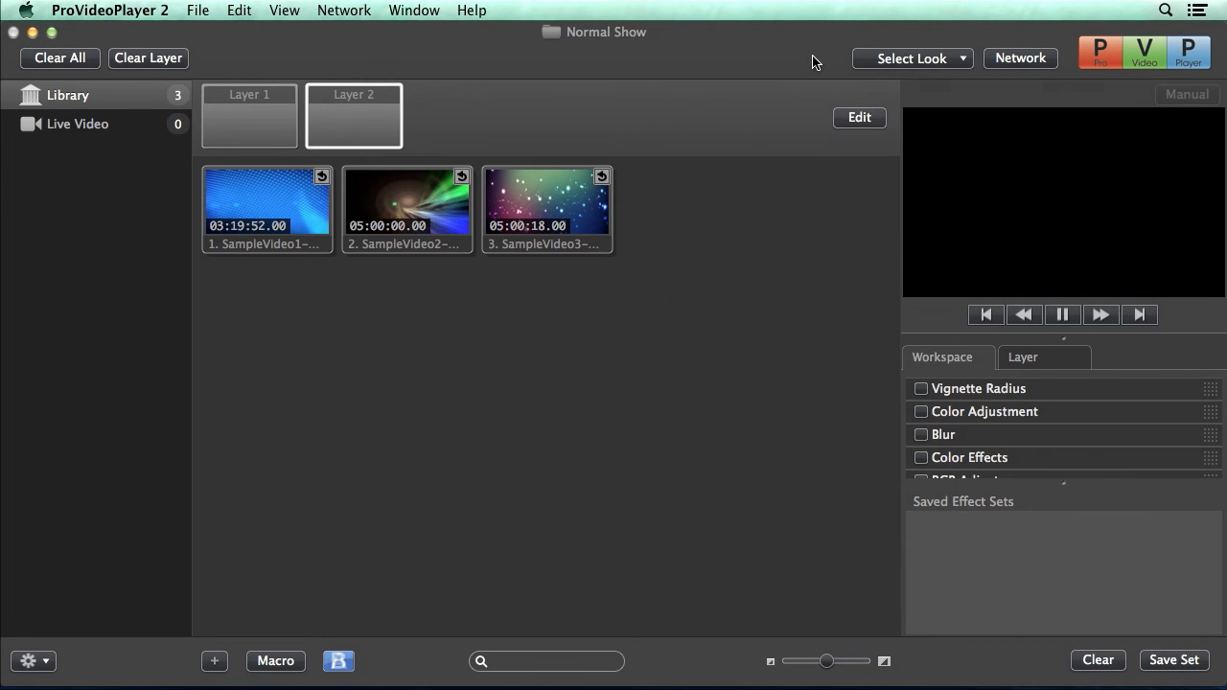
With the Spanned look active, play SampleVideo1 on Layer 1 and SampleVideo2 on Layer 2
left_click(964, 59)
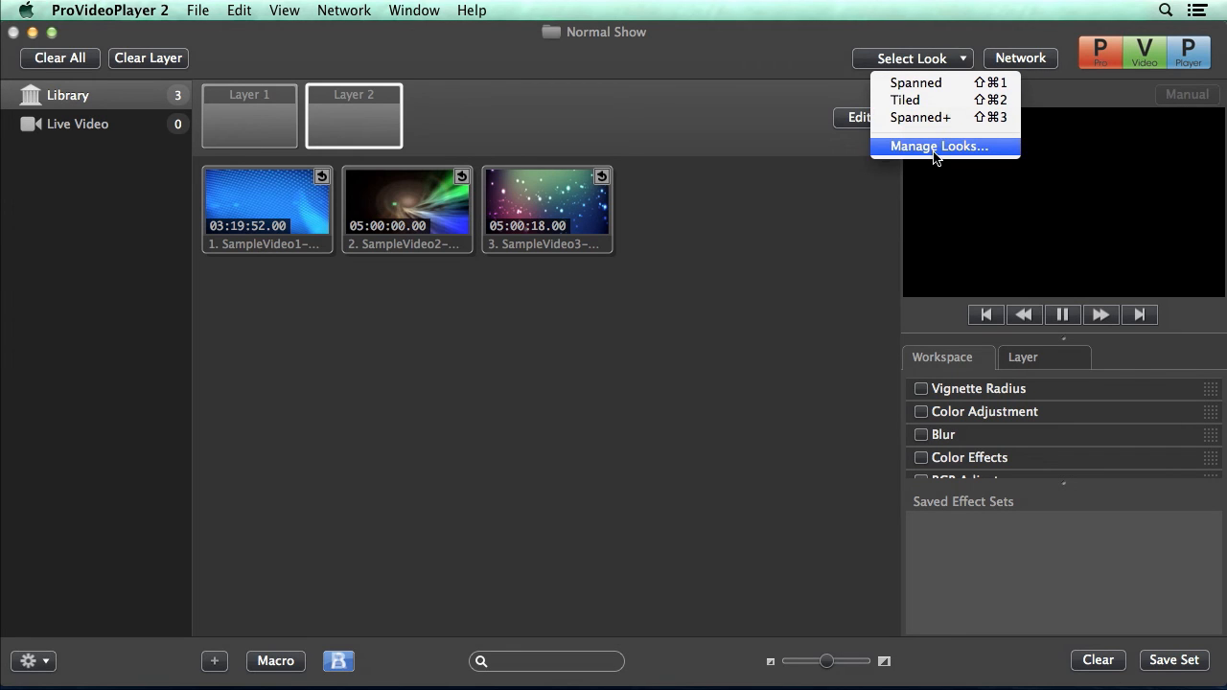
left_click(959, 86)
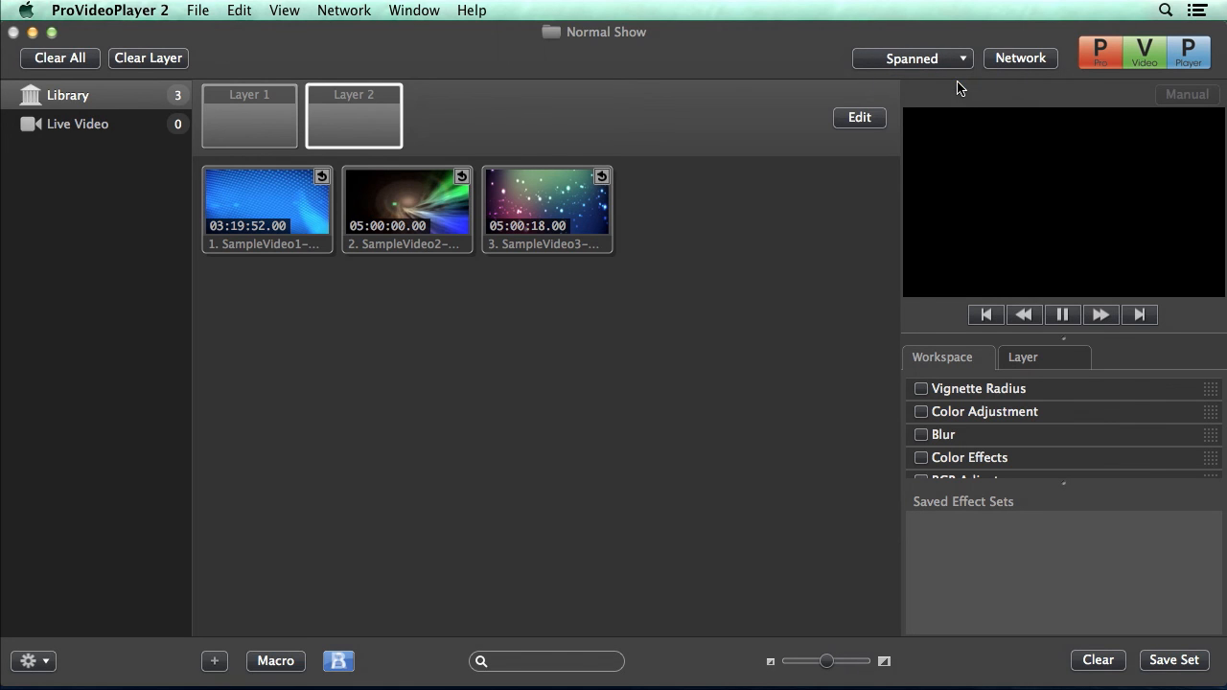
left_click(253, 127)
left_click(277, 216)
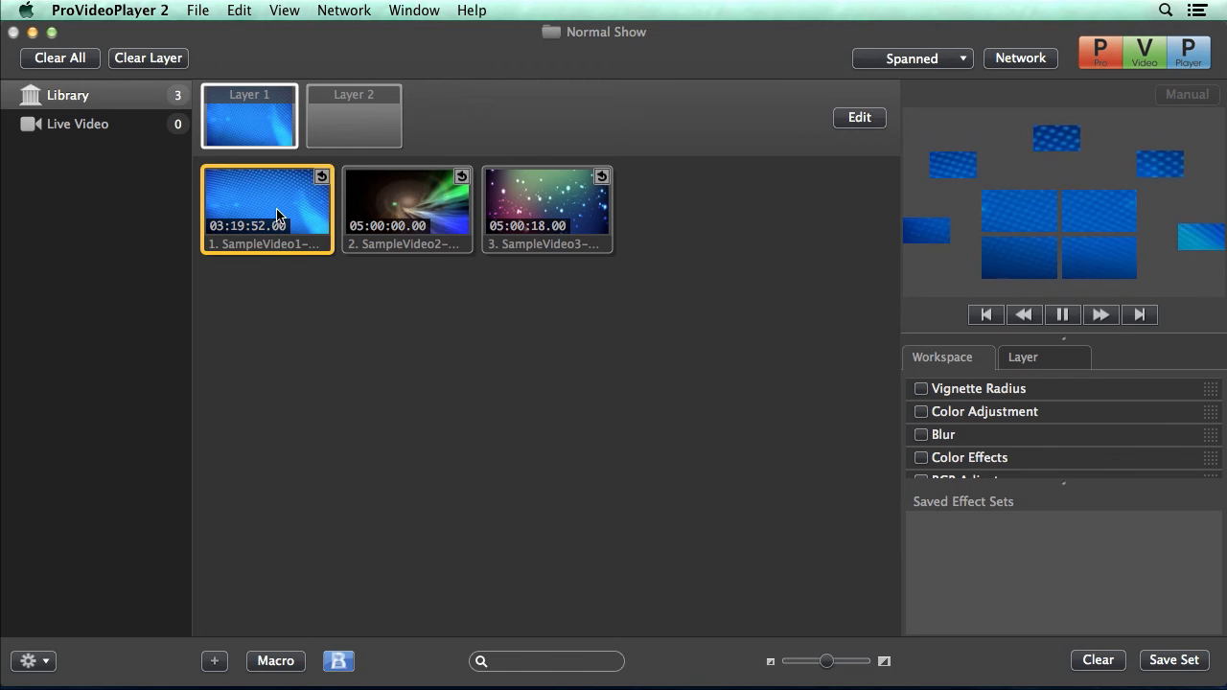
left_click(373, 127)
left_click(427, 210)
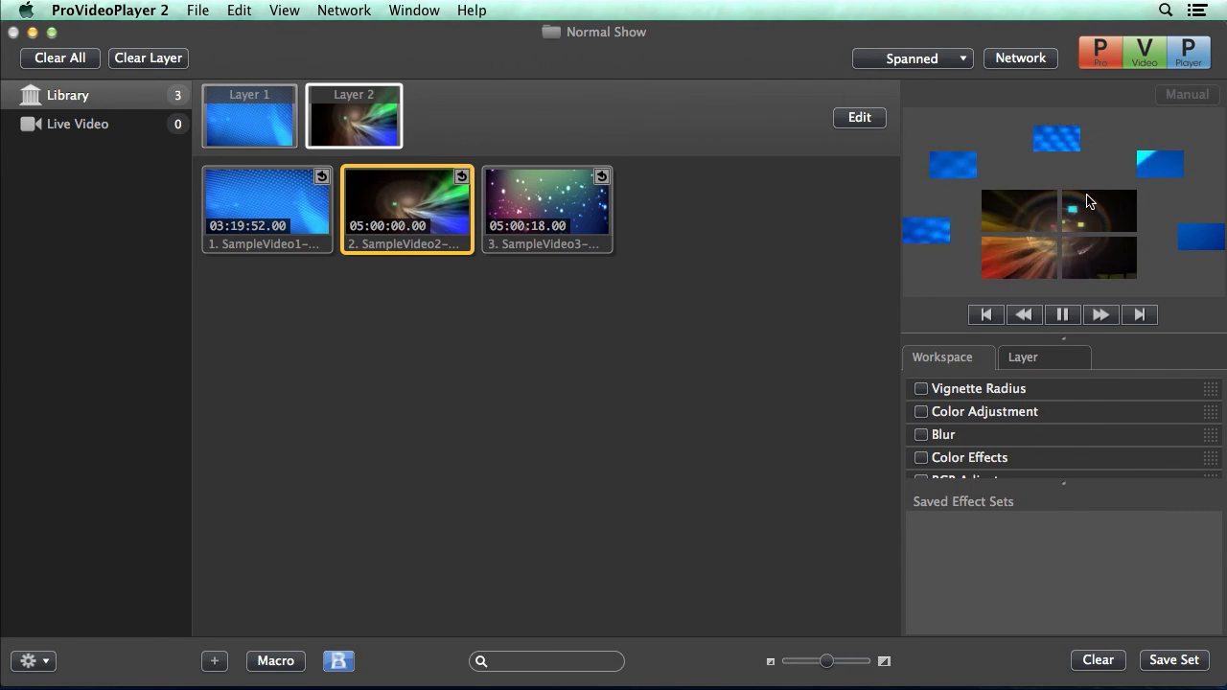
Switch the active look to Tiled and clear the video from Layer 2
left_click(955, 60)
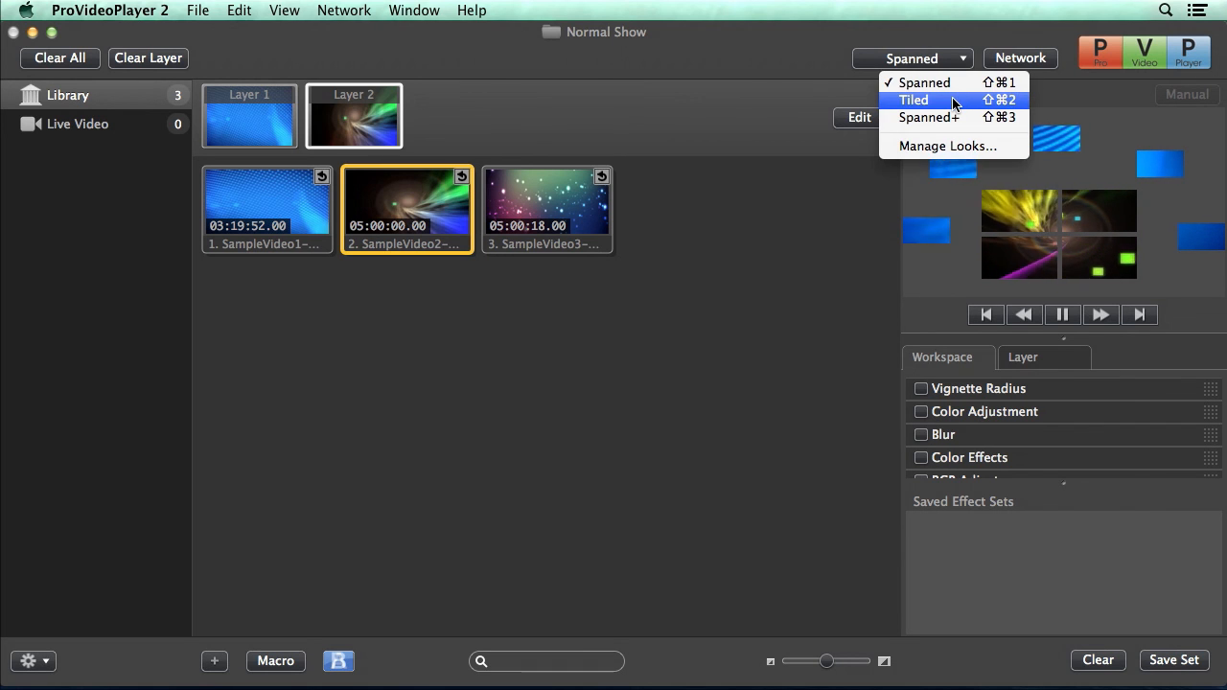
left_click(952, 100)
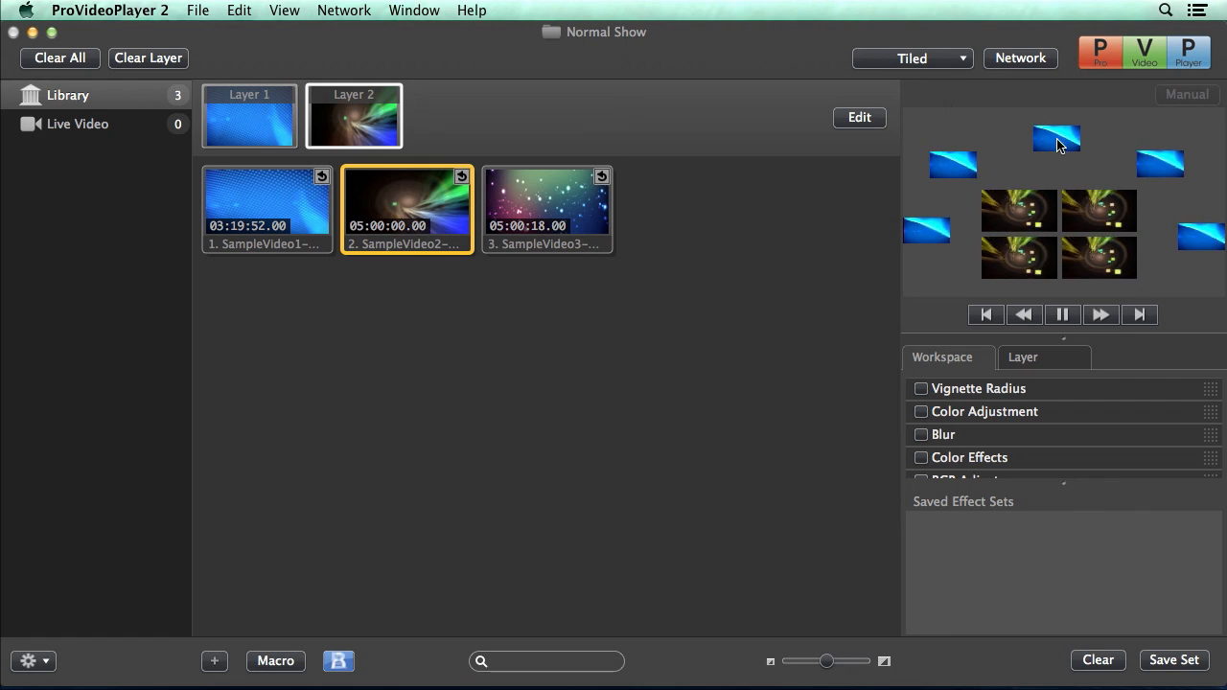
left_click(168, 59)
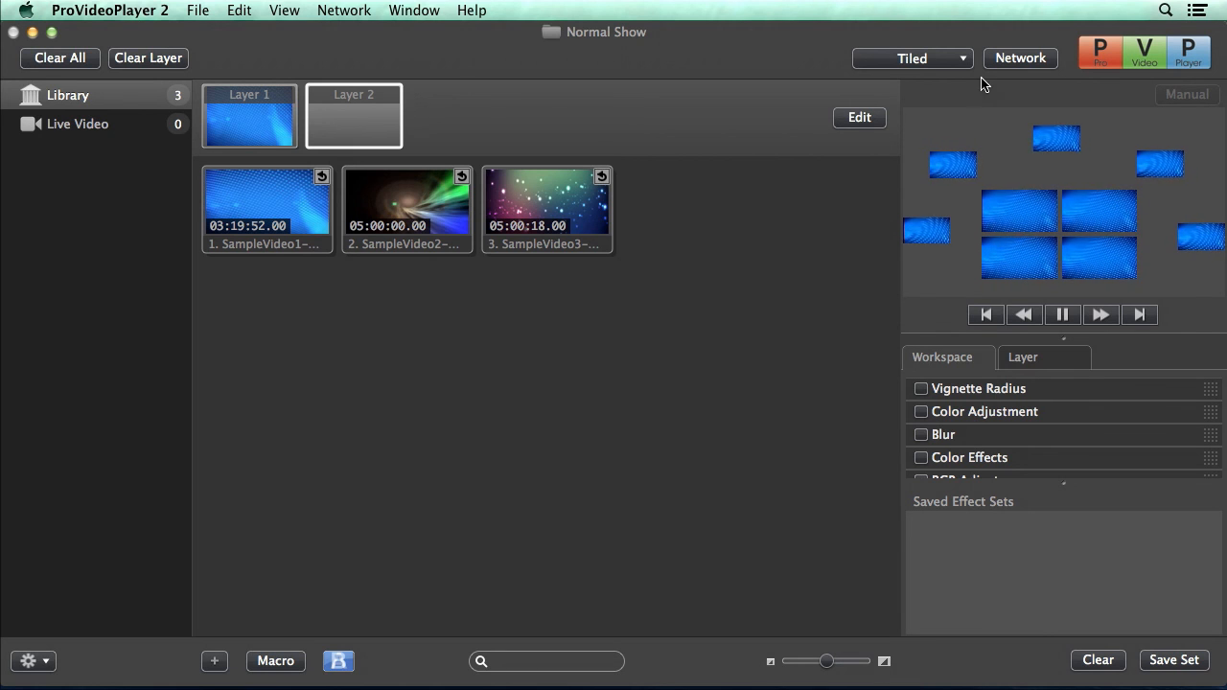
Switch the active look to Spanned+ and play SampleVideo2 on Layer 2
left_click(944, 60)
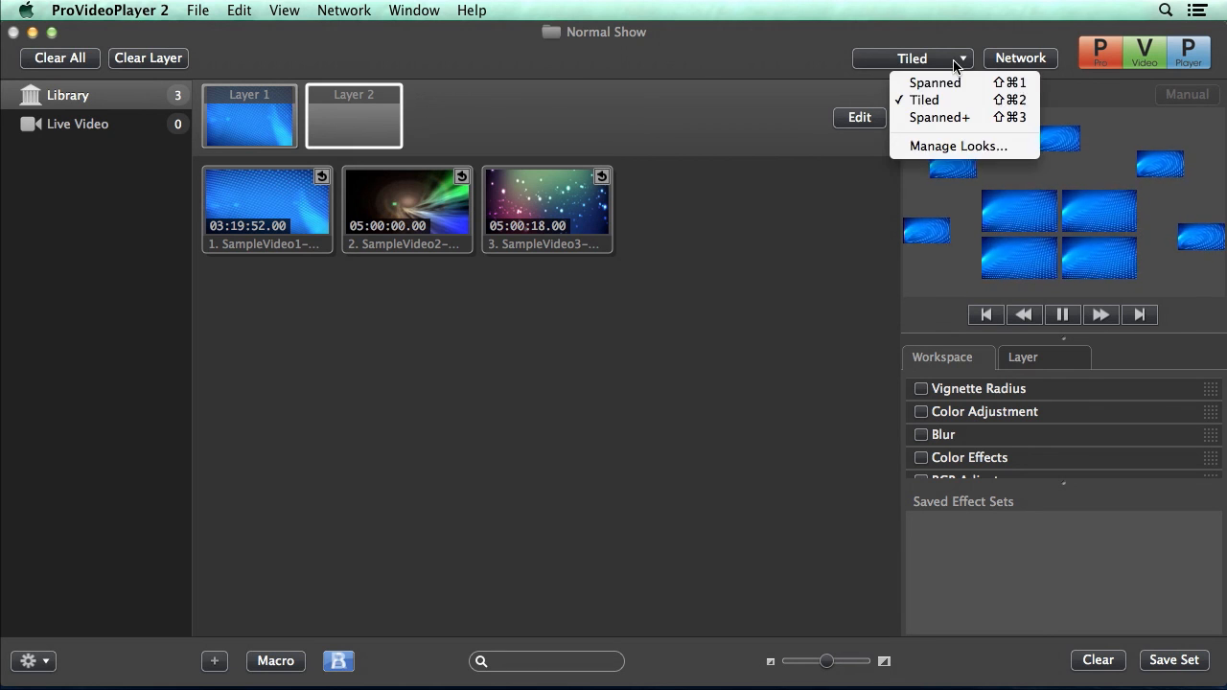
left_click(958, 119)
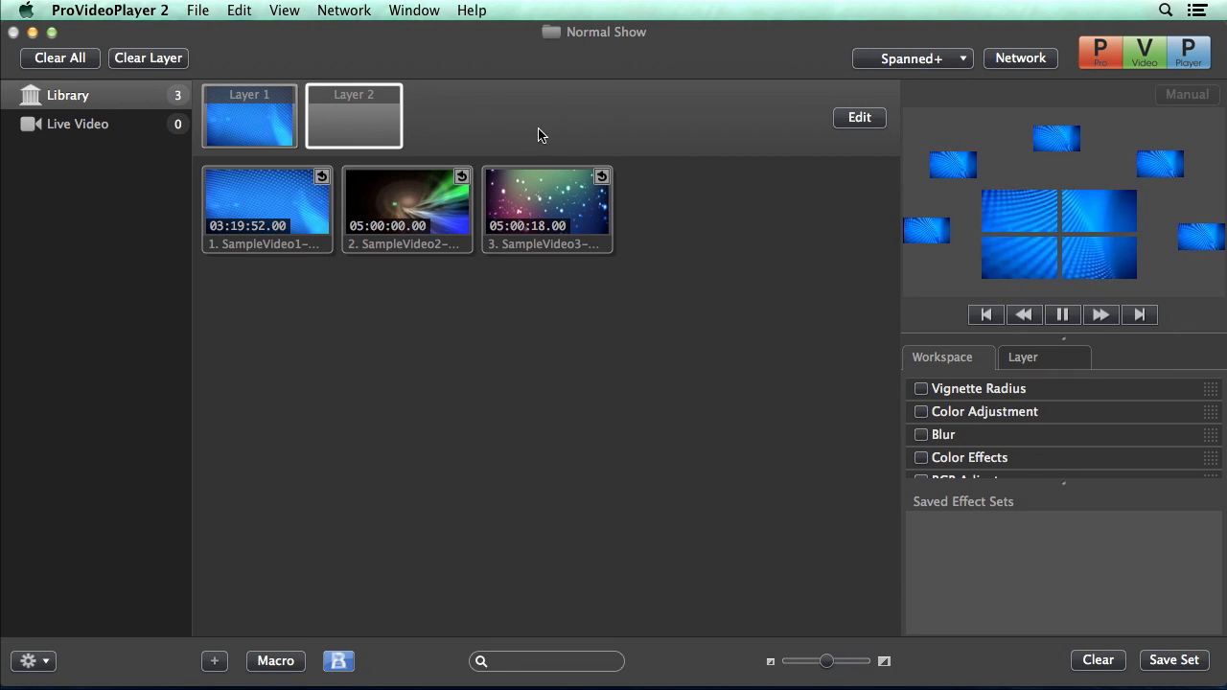
left_click(415, 204)
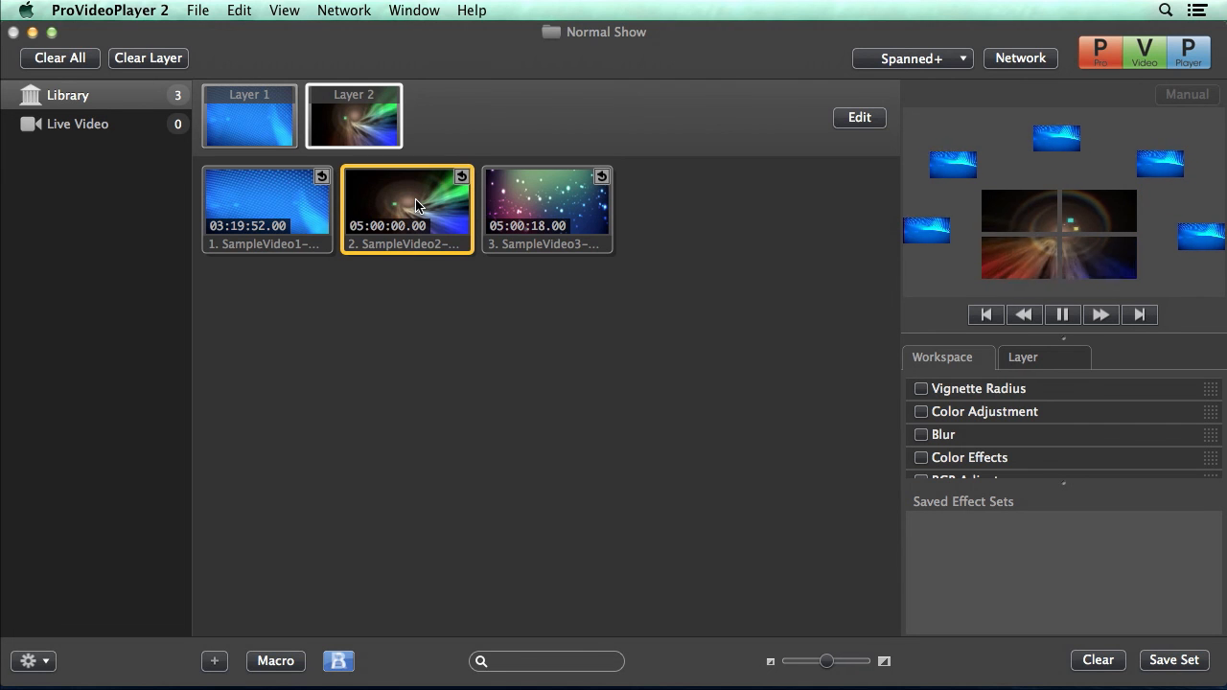